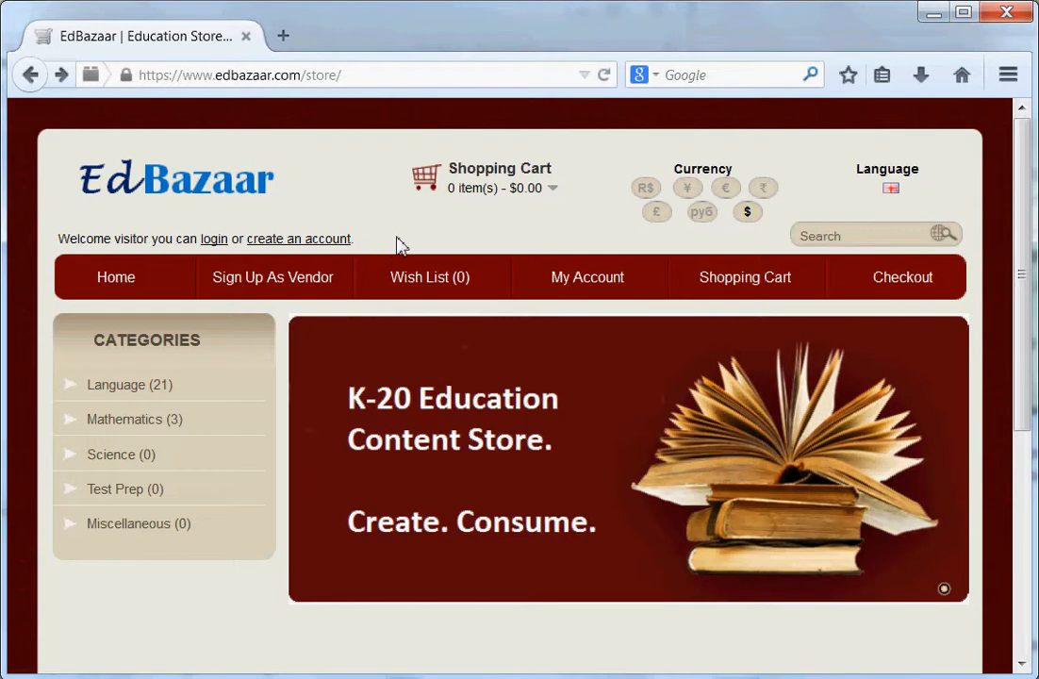
# Load the store's admin/ login page and zoom in twice.
pyautogui.click(368, 79)
pyautogui.click(369, 79)
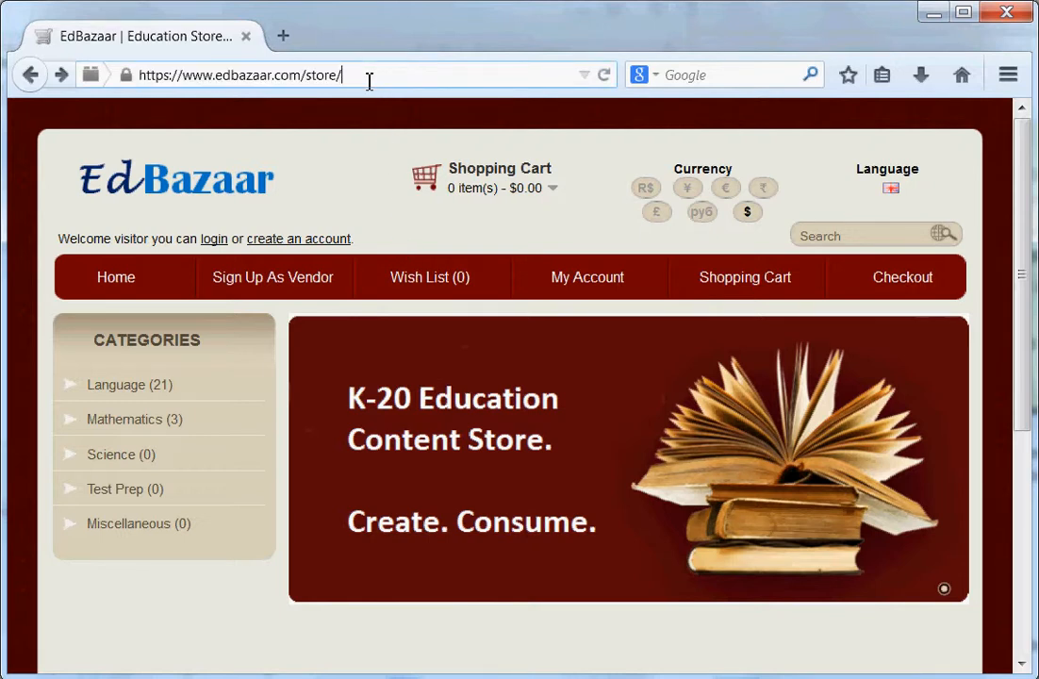
pyautogui.write('admin/')
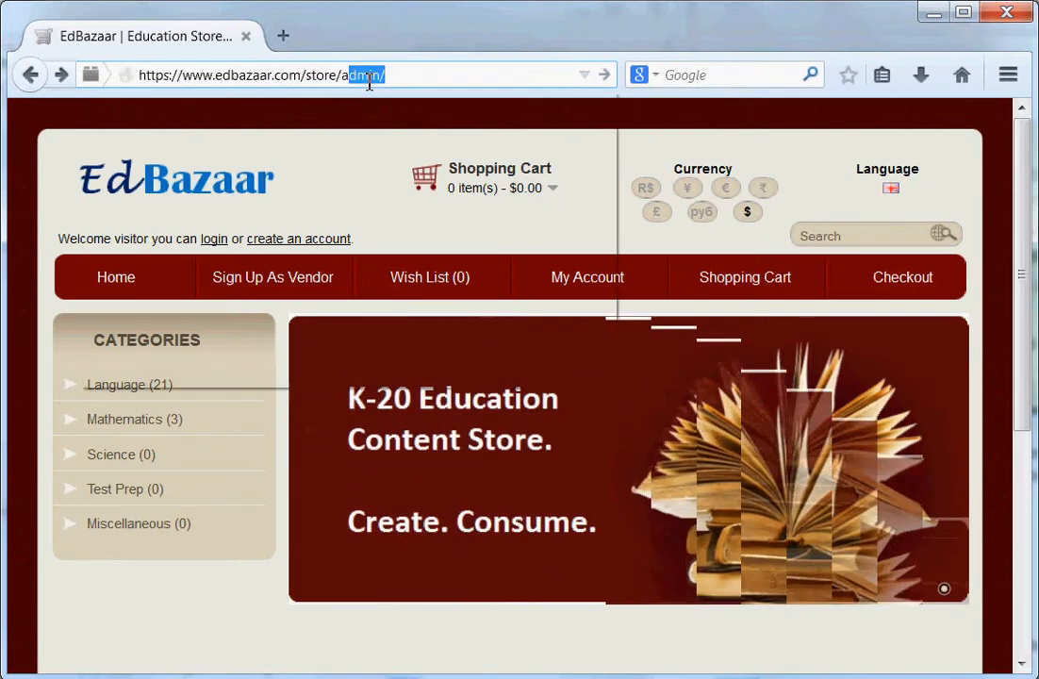
pyautogui.press('Return')
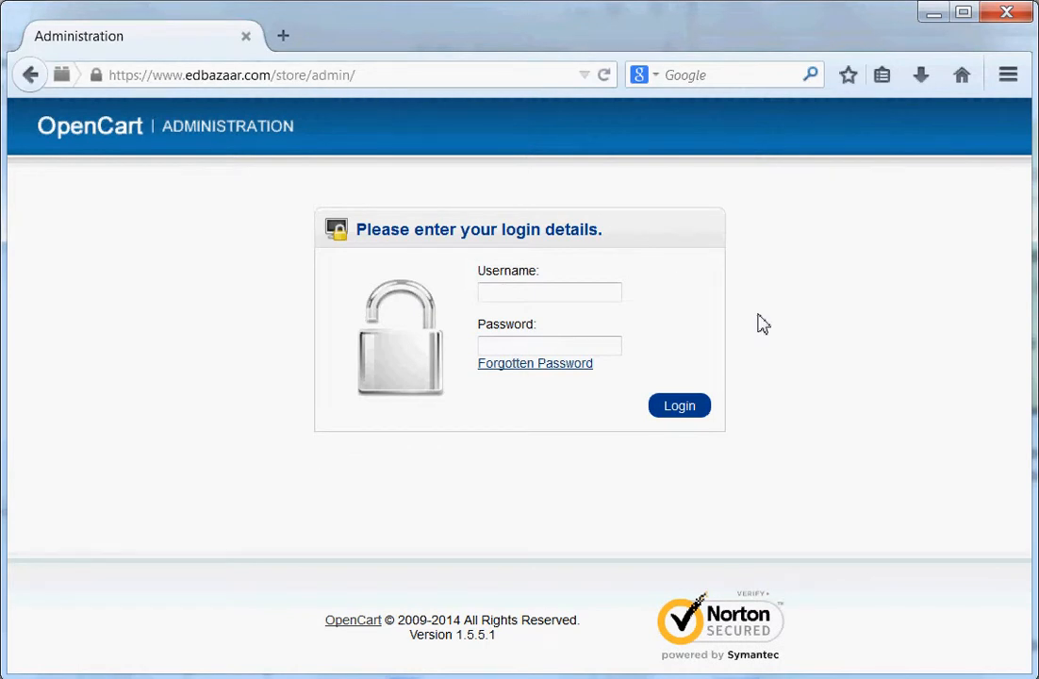
pyautogui.hotkey('ctrl', '+')
pyautogui.hotkey('ctrl', '+')
pyautogui.hotkey('ctrl', '+')
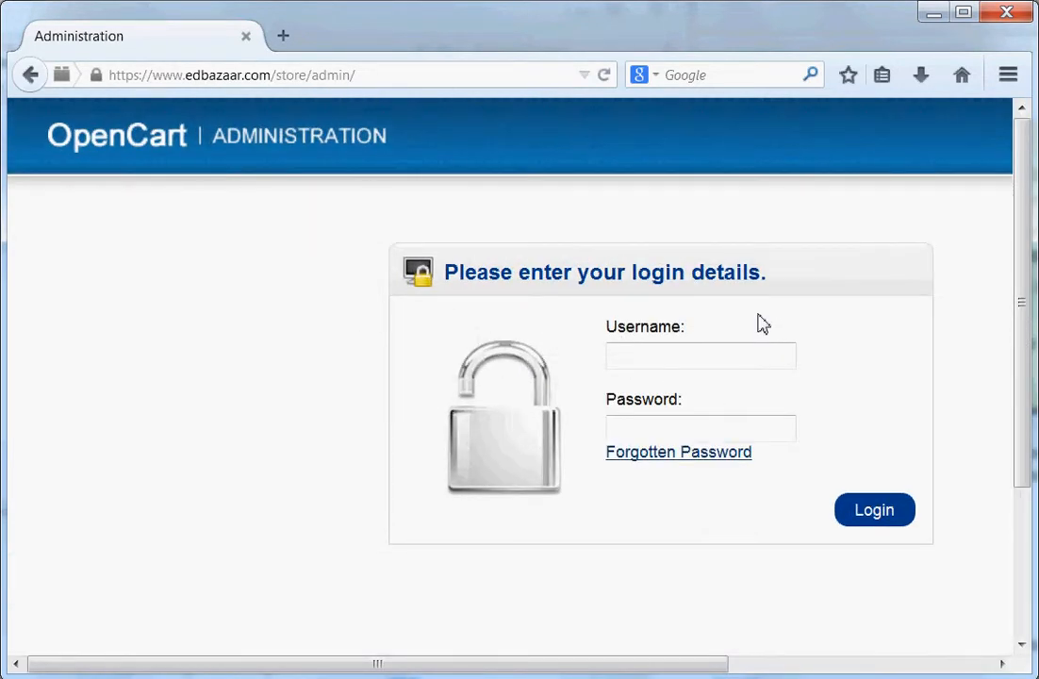
pyautogui.hotkey('ctrl', '+')
# Log in with the admin username and password to reach the Dashboard.
pyautogui.click(755, 384)
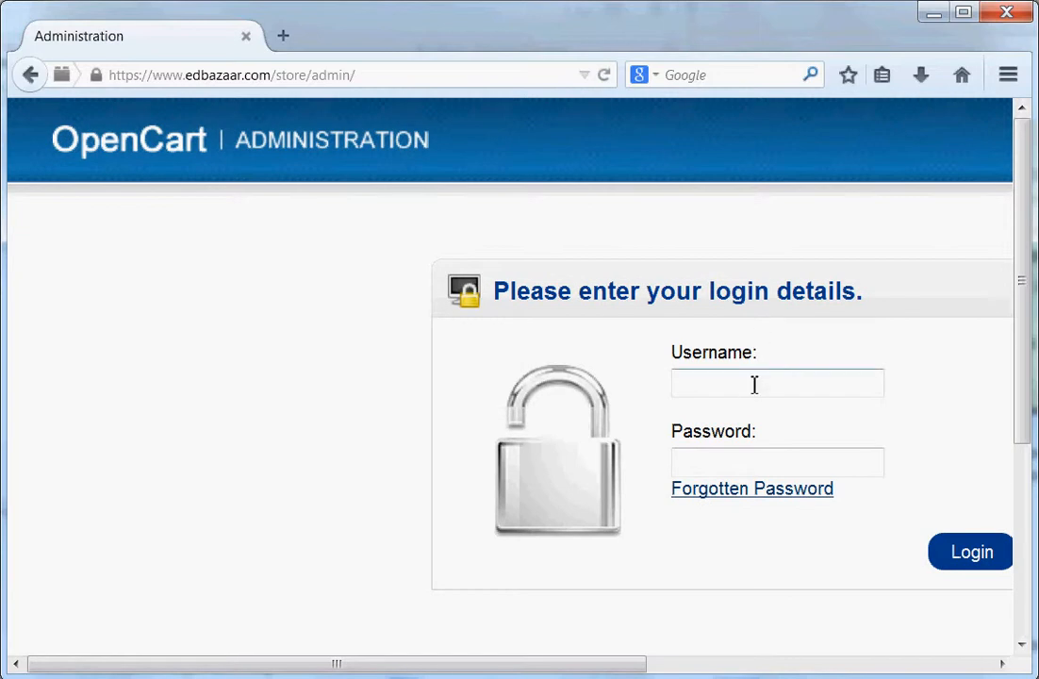
pyautogui.write('josh')
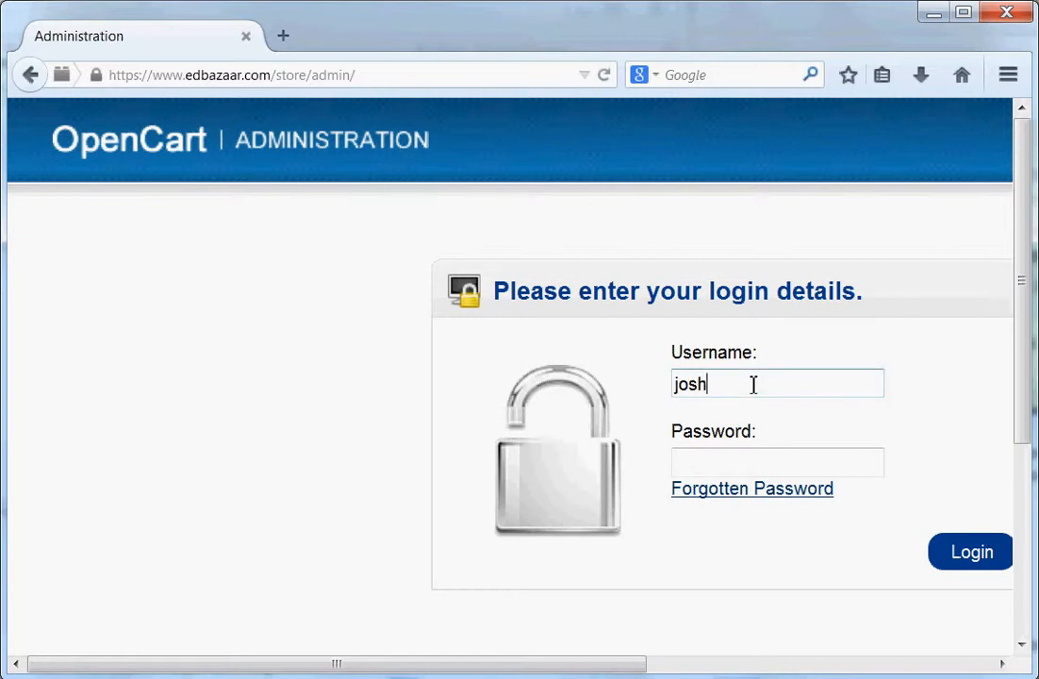
pyautogui.write('patel')
pyautogui.click(738, 452)
pyautogui.write('•••••••••')
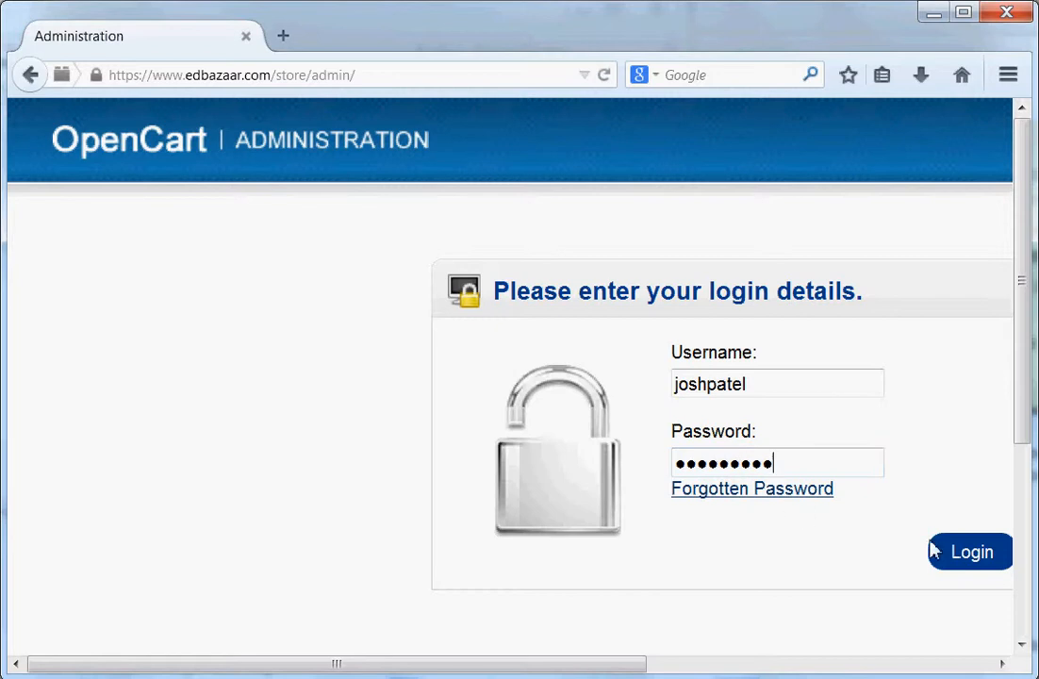
pyautogui.click(958, 563)
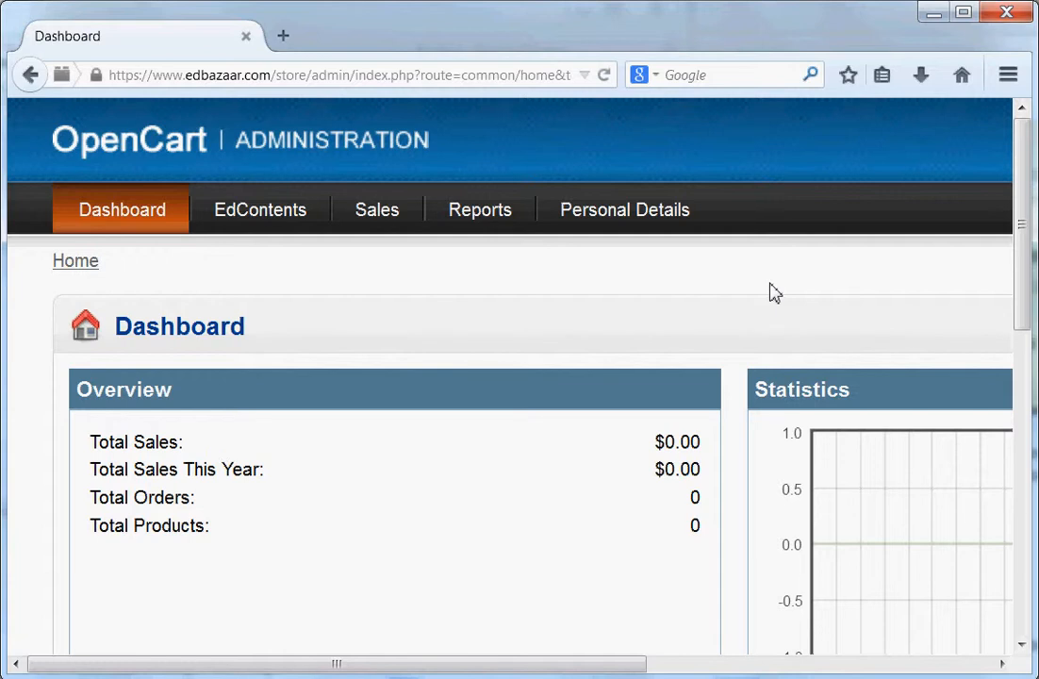
# Open EdContents and zoom out two steps so the empty table fits.
pyautogui.click(282, 228)
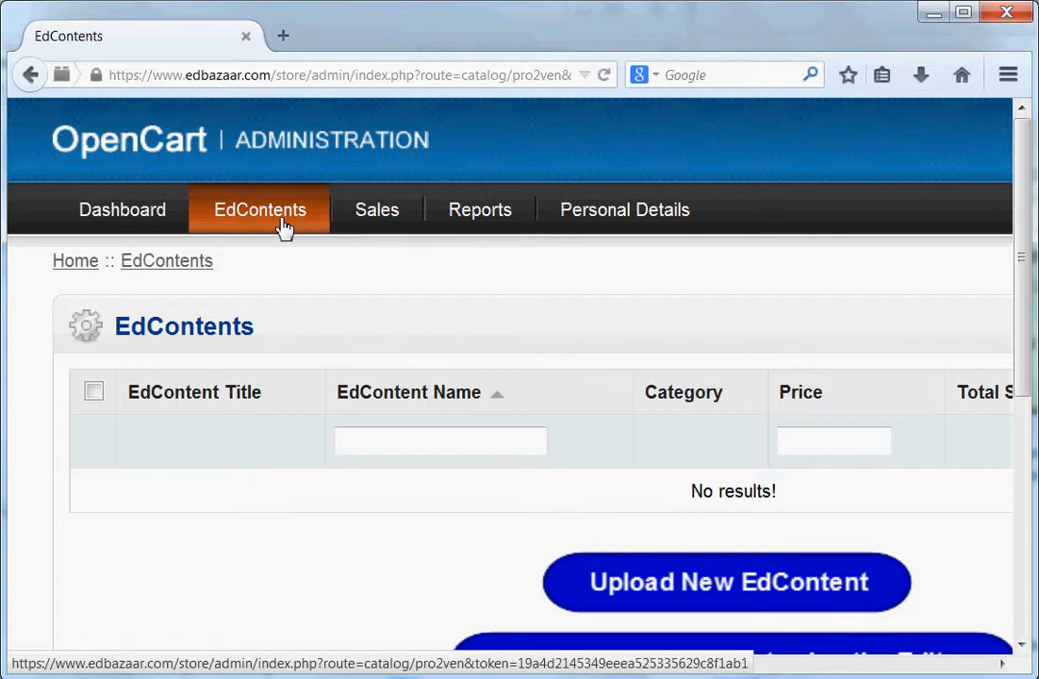
pyautogui.hotkey('ctrl', '-')
pyautogui.hotkey('ctrl', '-')
pyautogui.hotkey('ctrl', '-')
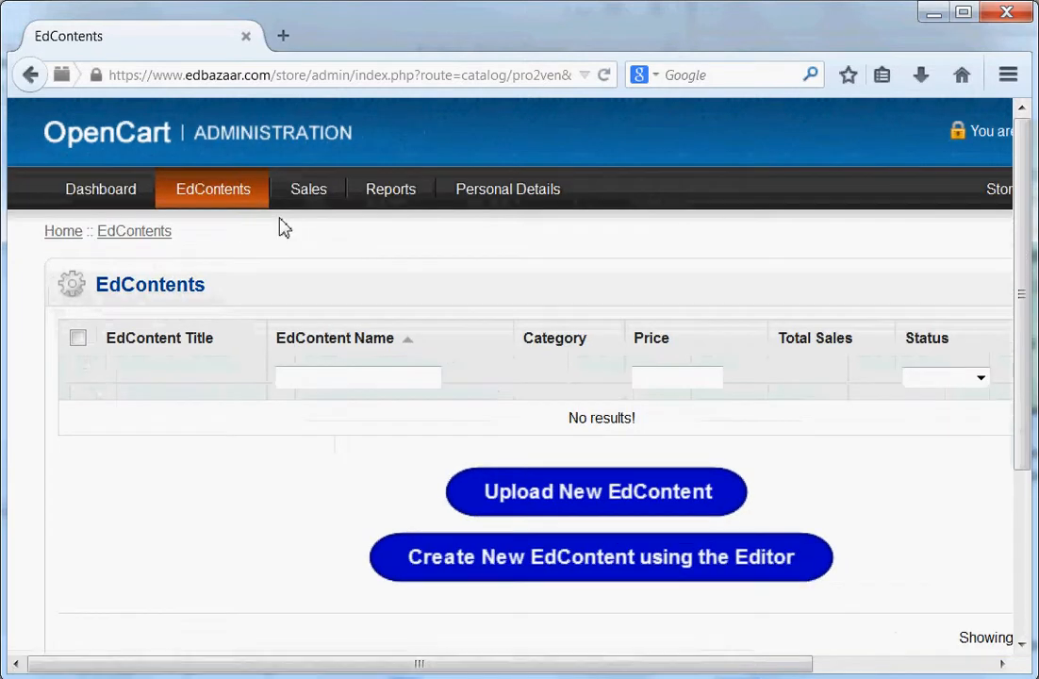
pyautogui.hotkey('ctrl', '-')
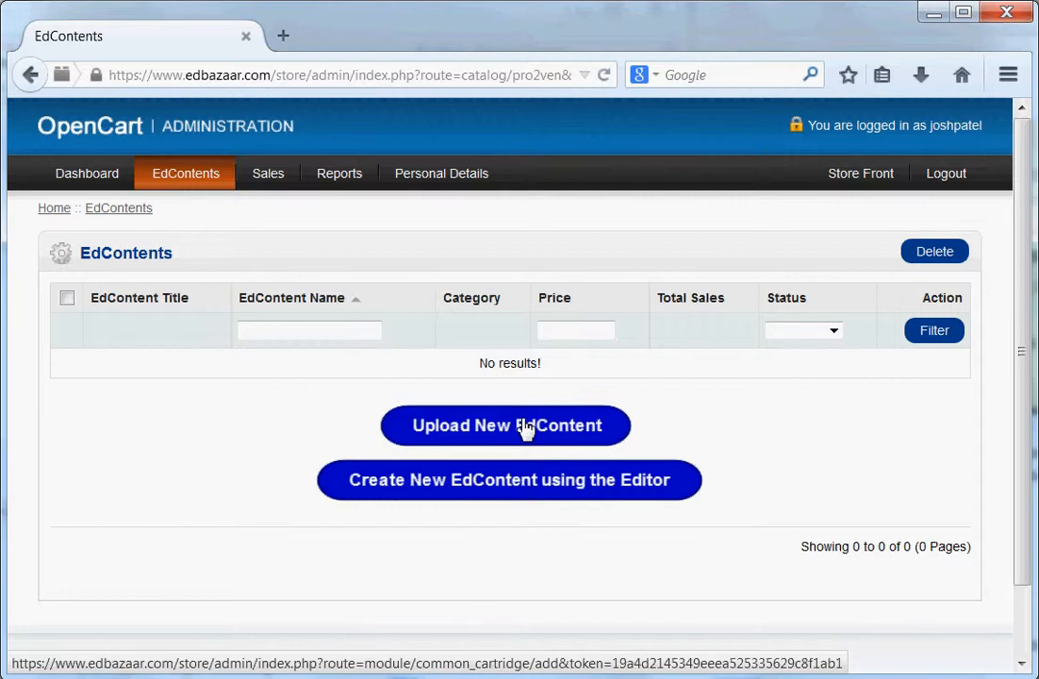
# Create a new EdContent in the editor with the author's 'Pythagoras Overview' identifier.
pyautogui.click(529, 489)
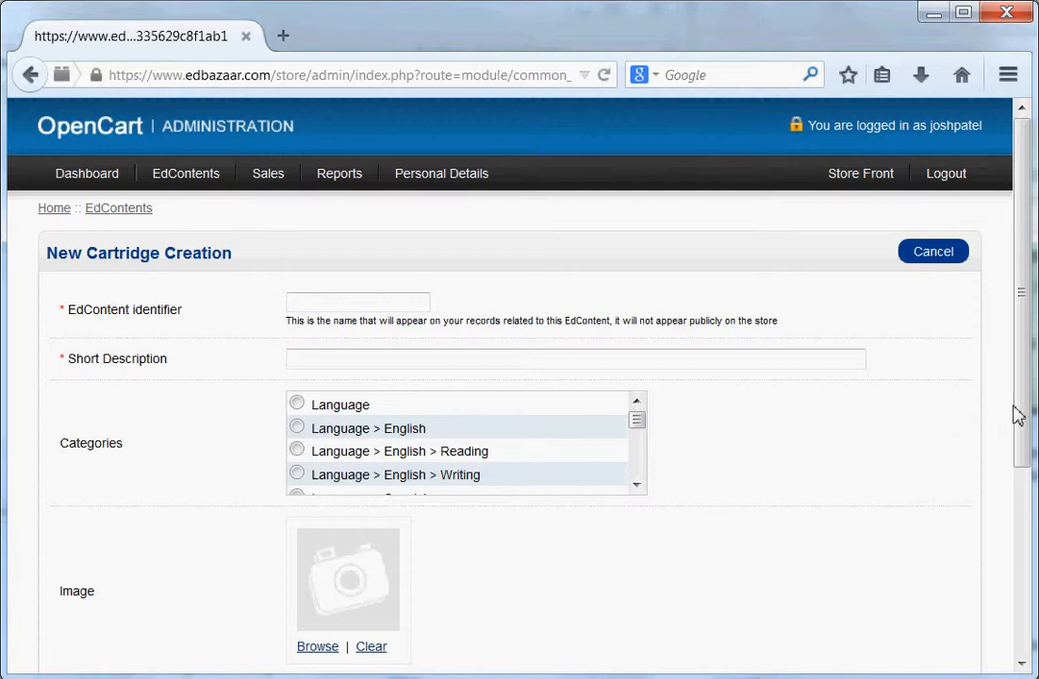
pyautogui.moveTo(1023, 417); pyautogui.dragTo(1033, 394)
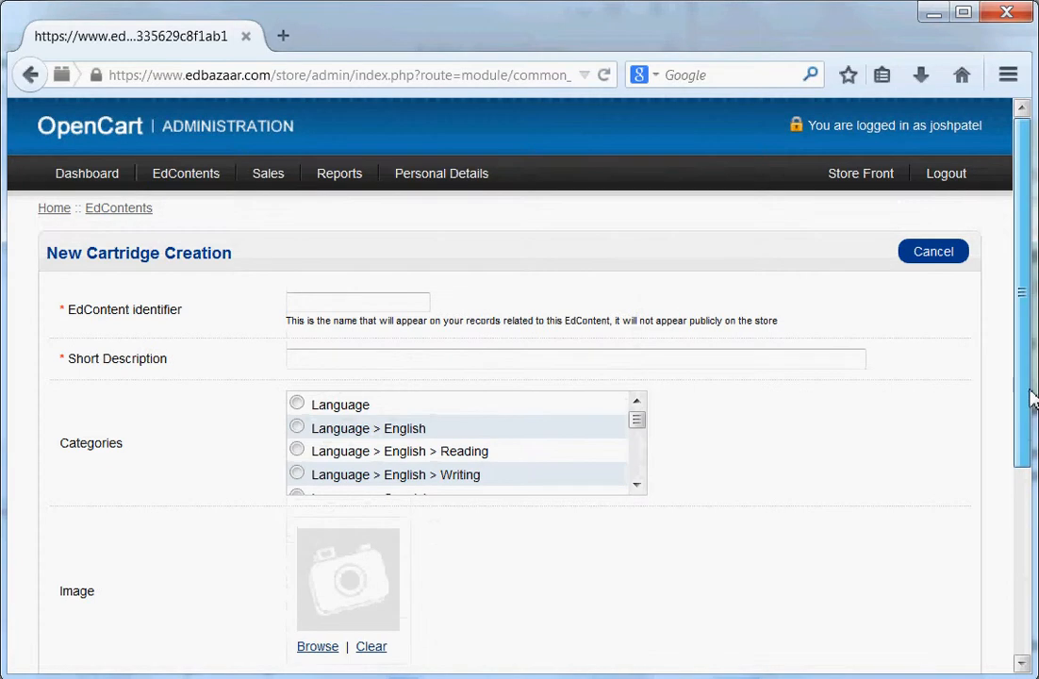
pyautogui.click(400, 304)
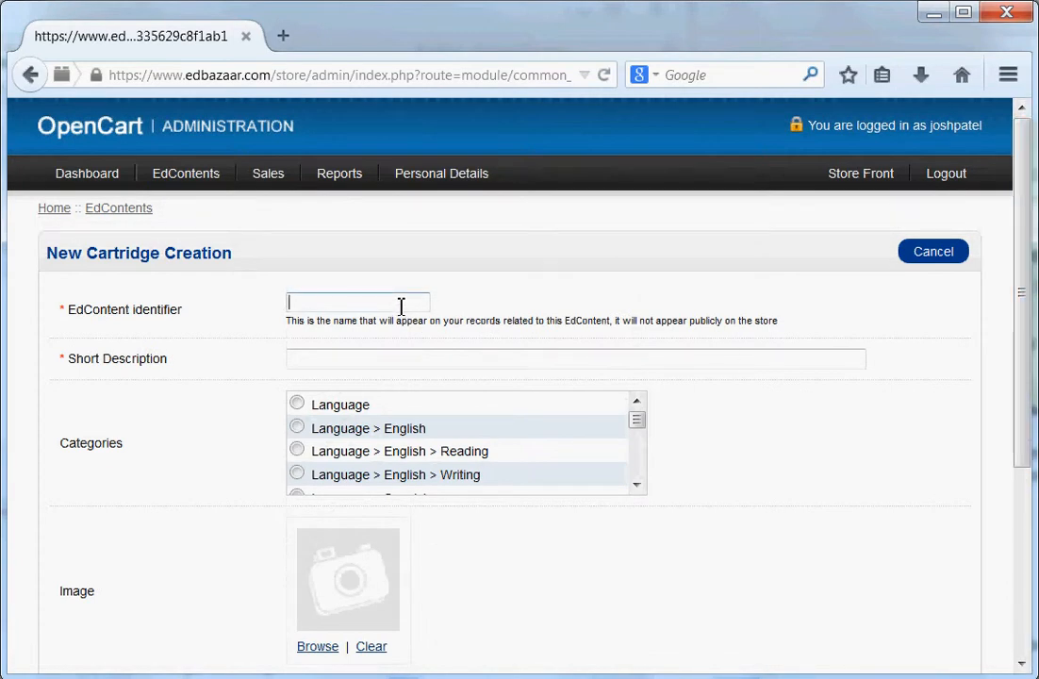
pyautogui.hotkey('ctrl', '+')
pyautogui.hotkey('ctrl', '+')
pyautogui.hotkey('ctrl', '+')
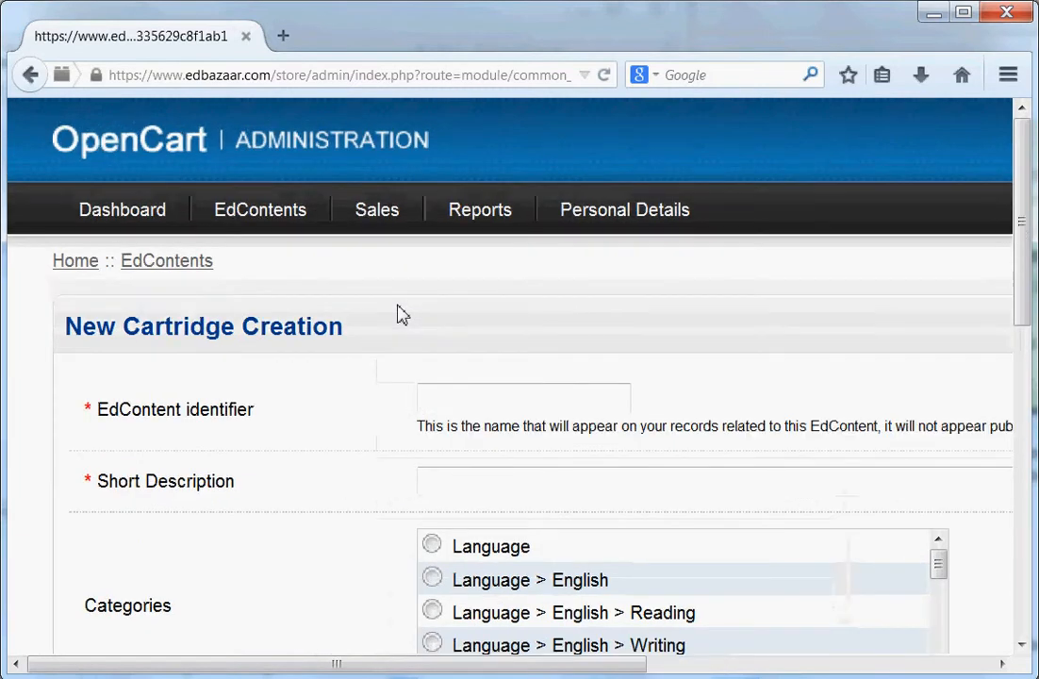
pyautogui.hotkey('ctrl', '+')
pyautogui.hotkey('ctrl', '+')
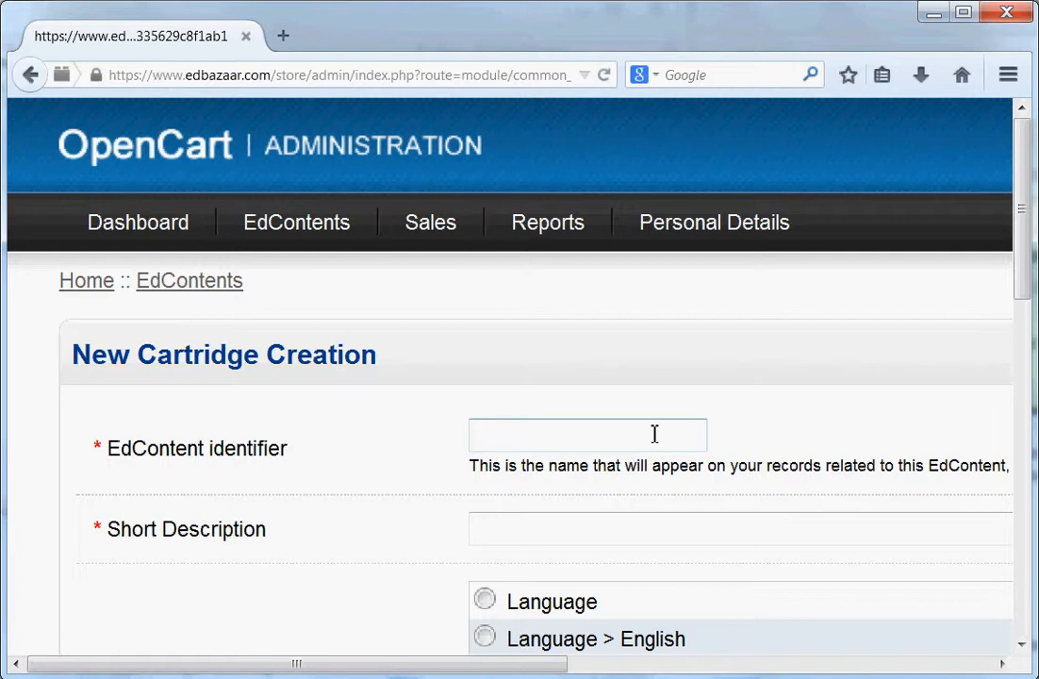
pyautogui.write('Josh')
pyautogui.write("'s")
pyautogui.write(' Pytha')
pyautogui.write('goras O')
pyautogui.write('vervie')
pyautogui.write('w')
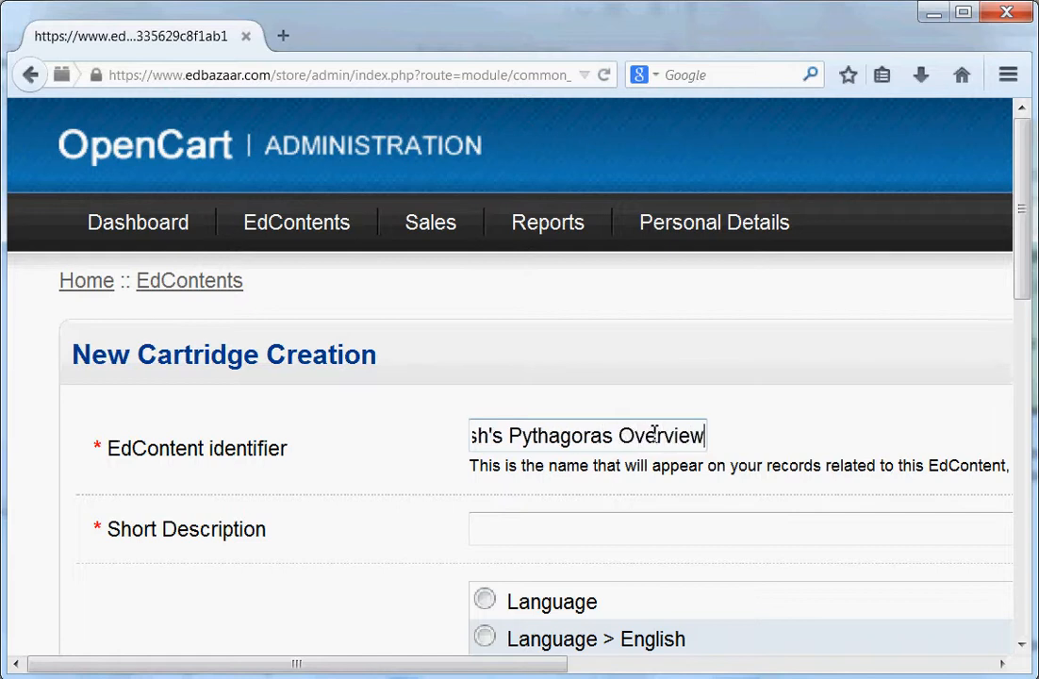
# Enter the short description 'Overview of Pythagoras theorem with an illustrative example, specified as a pdf file'.
pyautogui.click(604, 525)
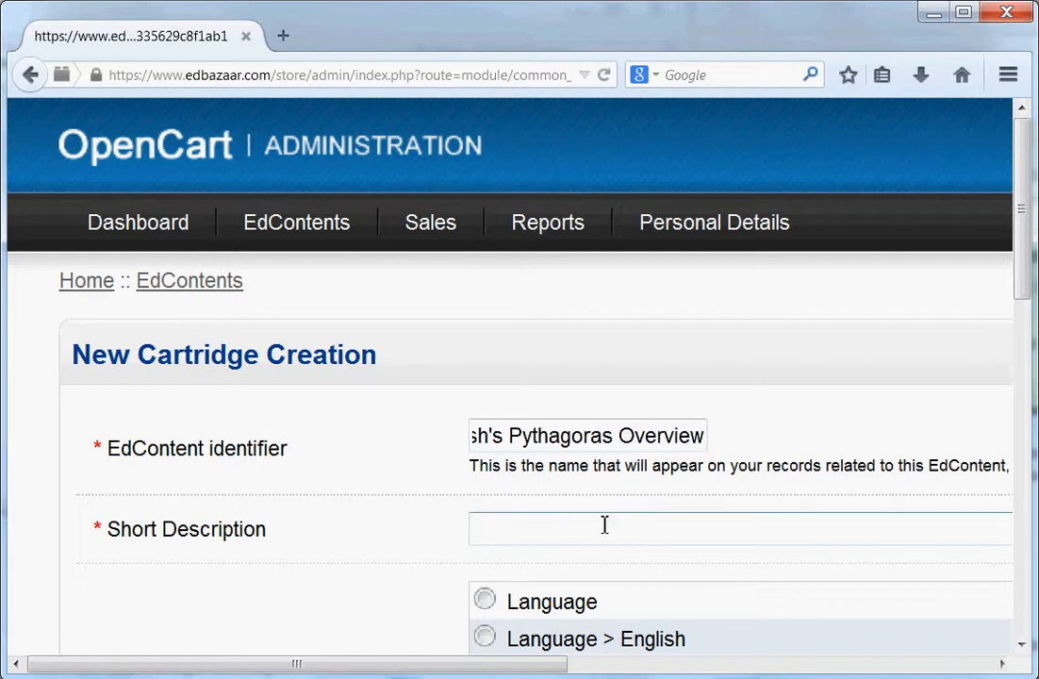
pyautogui.write('Overview')
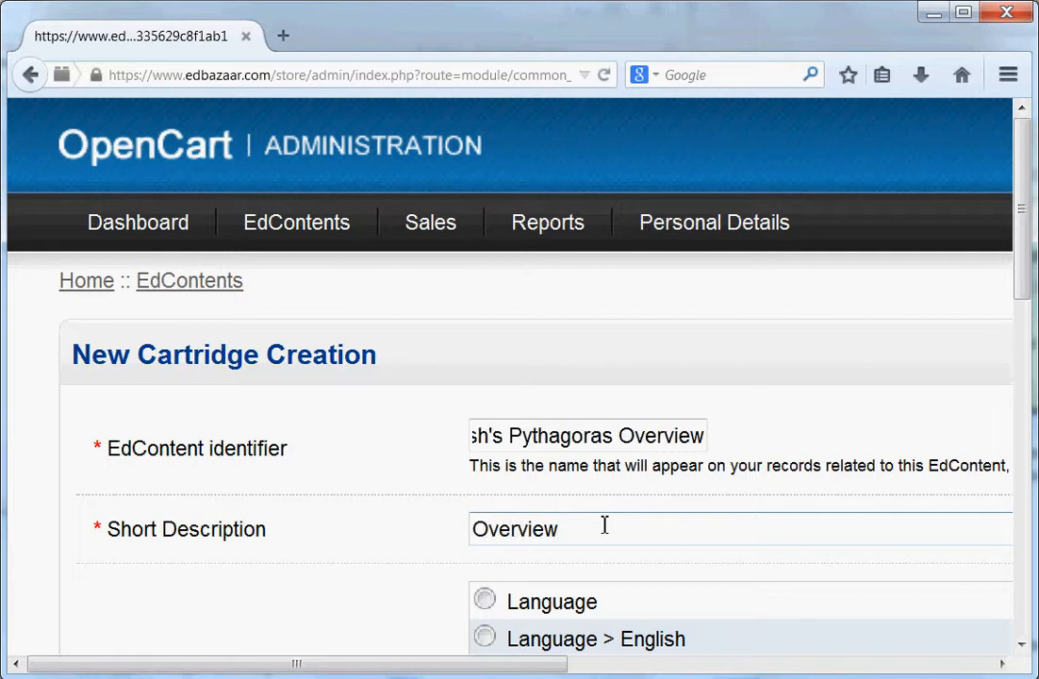
pyautogui.write(' of Pythagoras th')
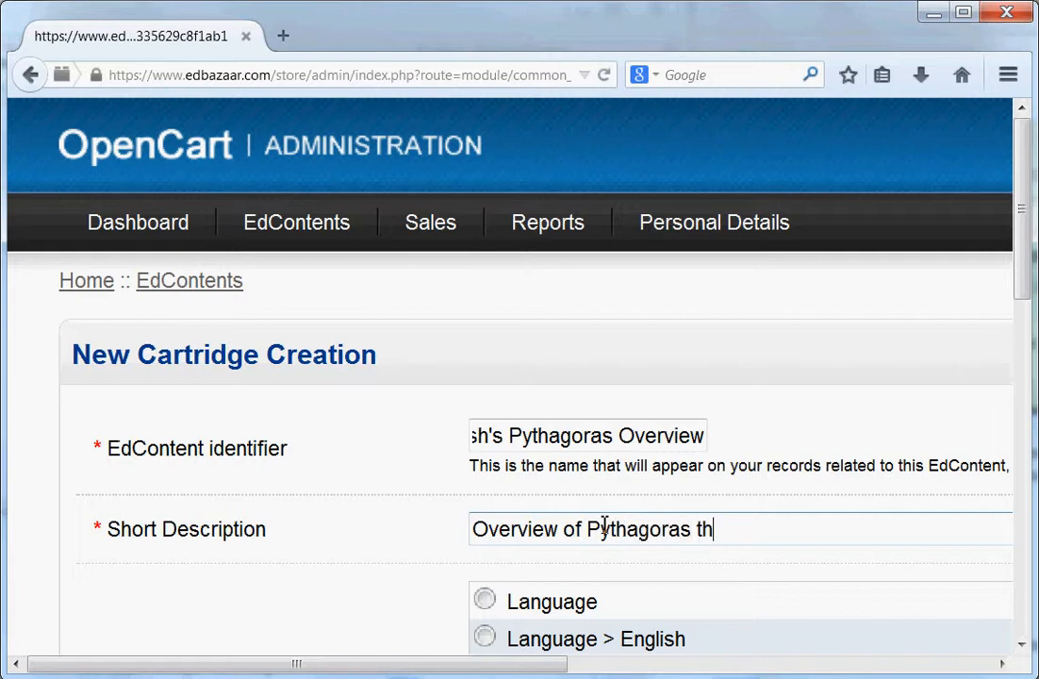
pyautogui.write('eorem with an ill')
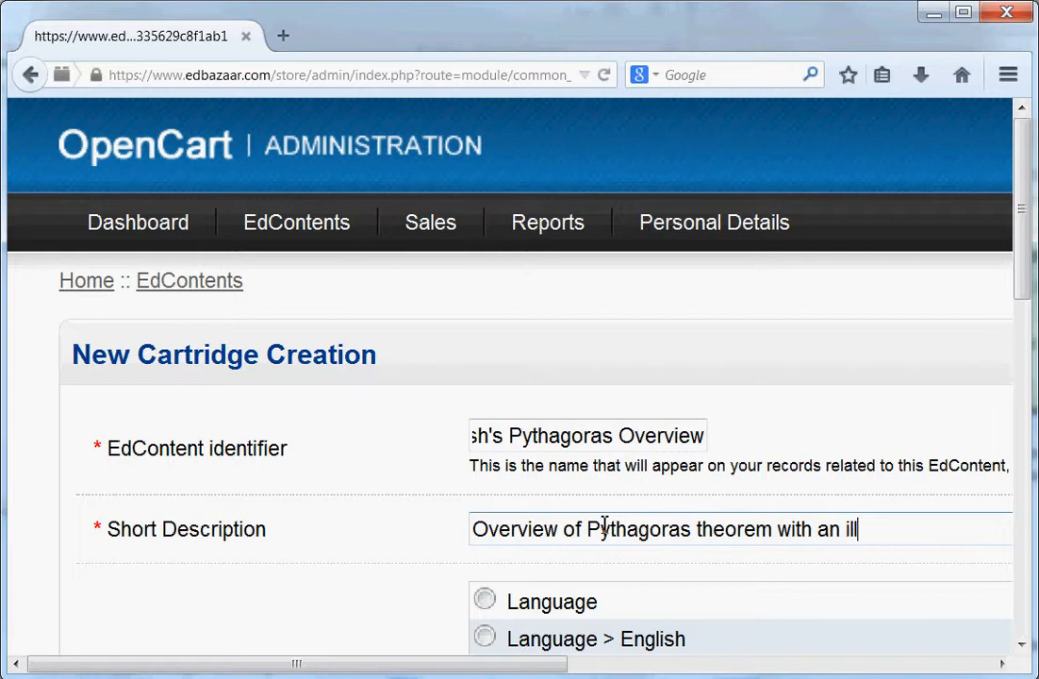
pyautogui.write('ustrative exampl')
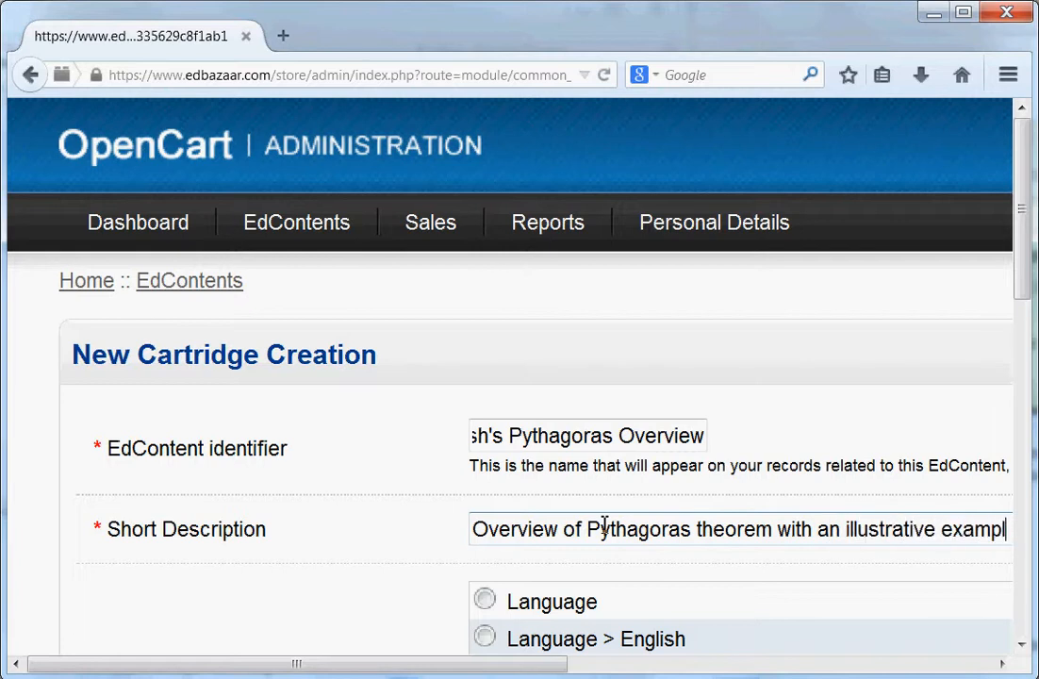
pyautogui.write('e')
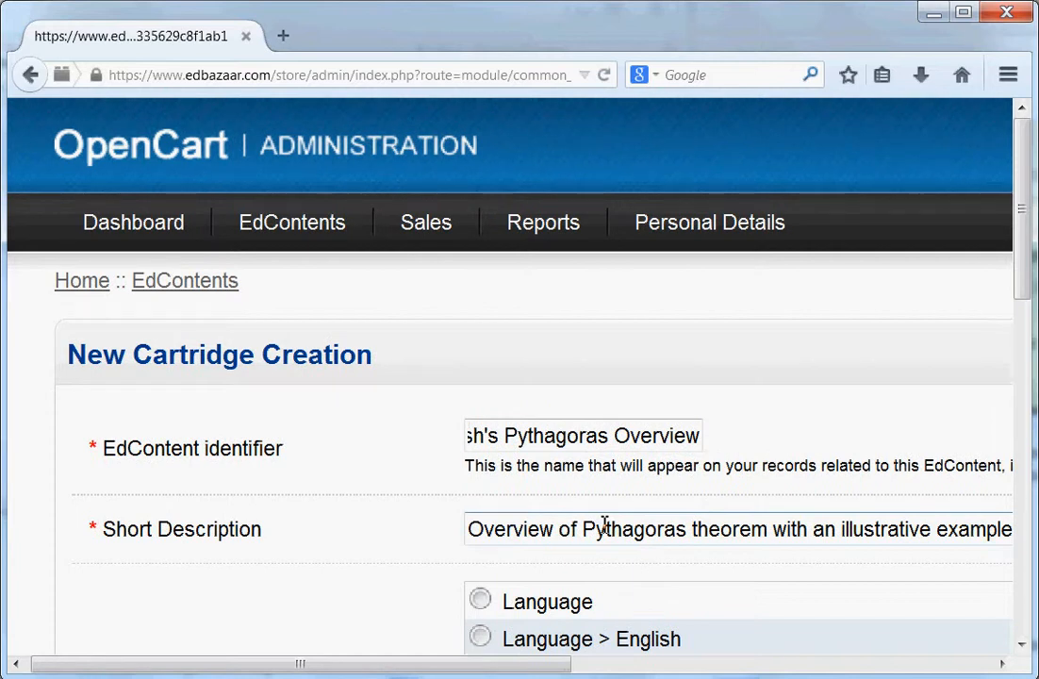
pyautogui.write(', specif')
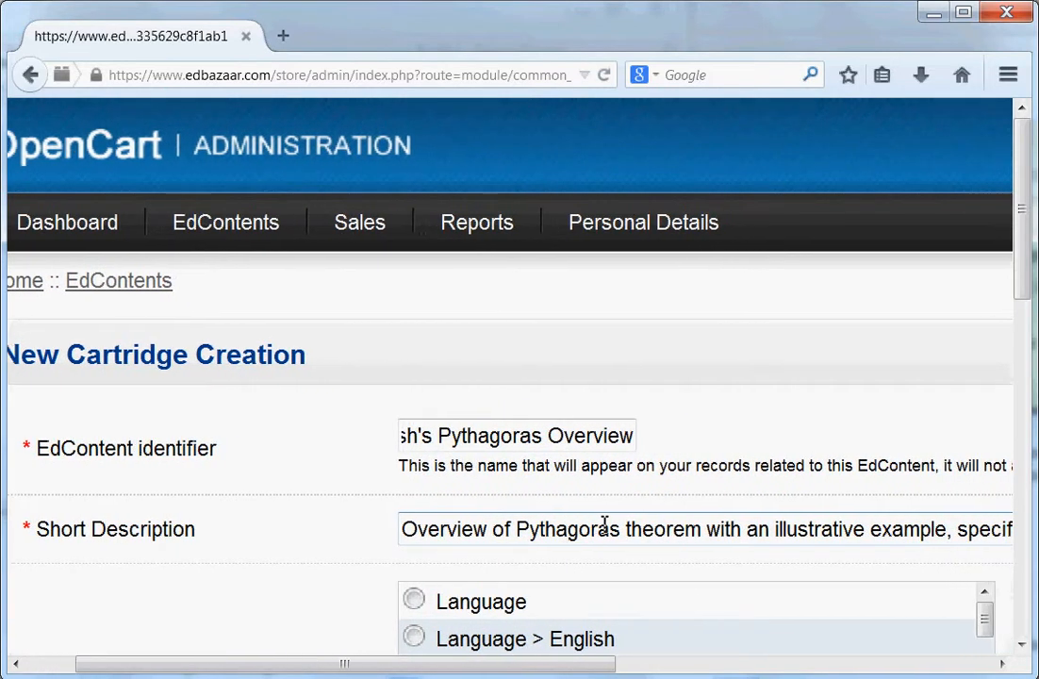
pyautogui.write('ied as a pdf file')
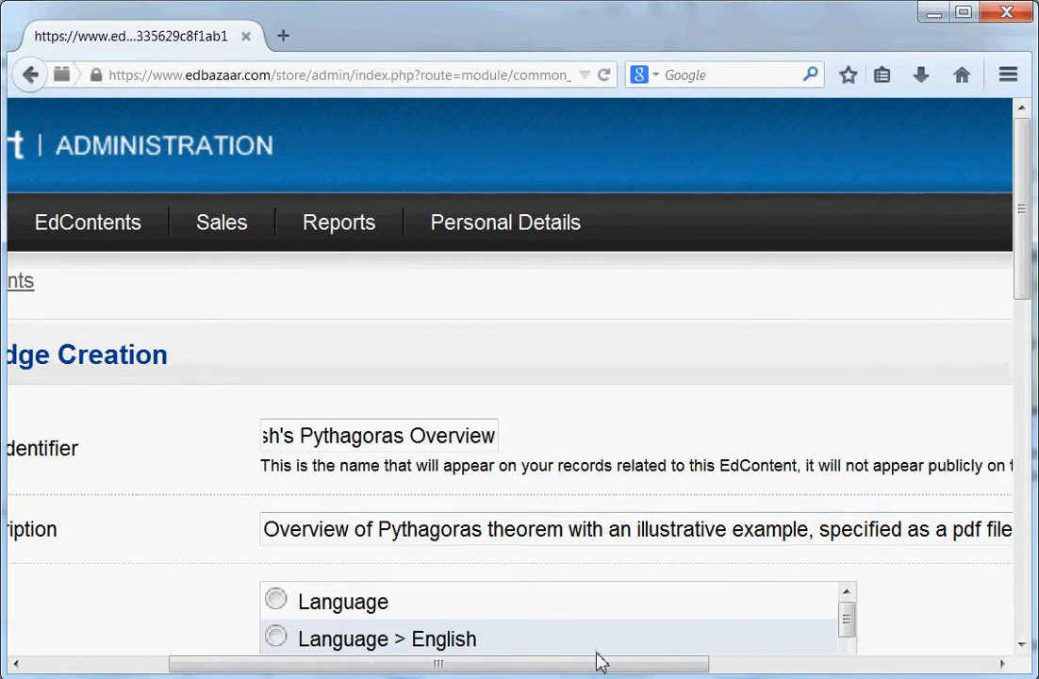
pyautogui.moveTo(596, 672); pyautogui.dragTo(473, 671)
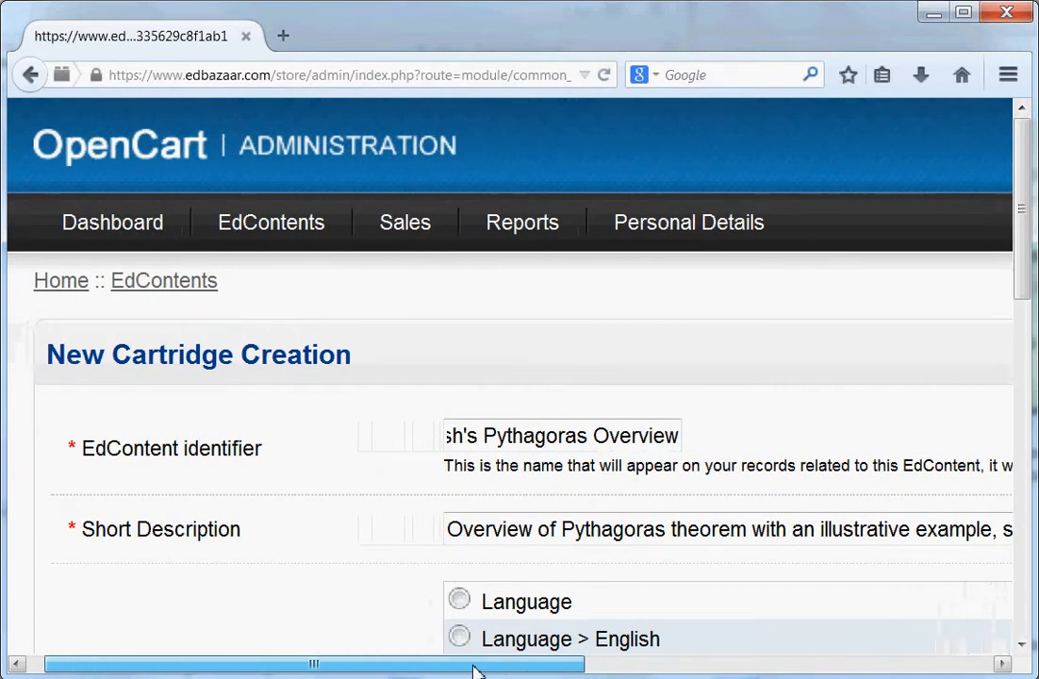
pyautogui.moveTo(1016, 288); pyautogui.dragTo(1020, 389)
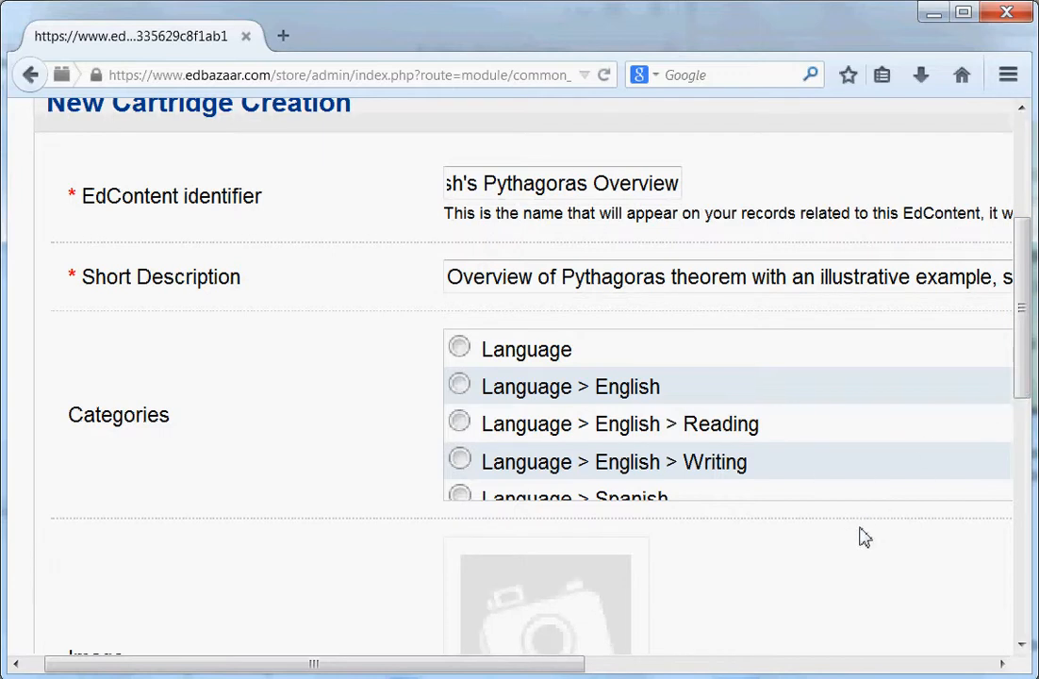
pyautogui.hotkey('ctrl', '-')
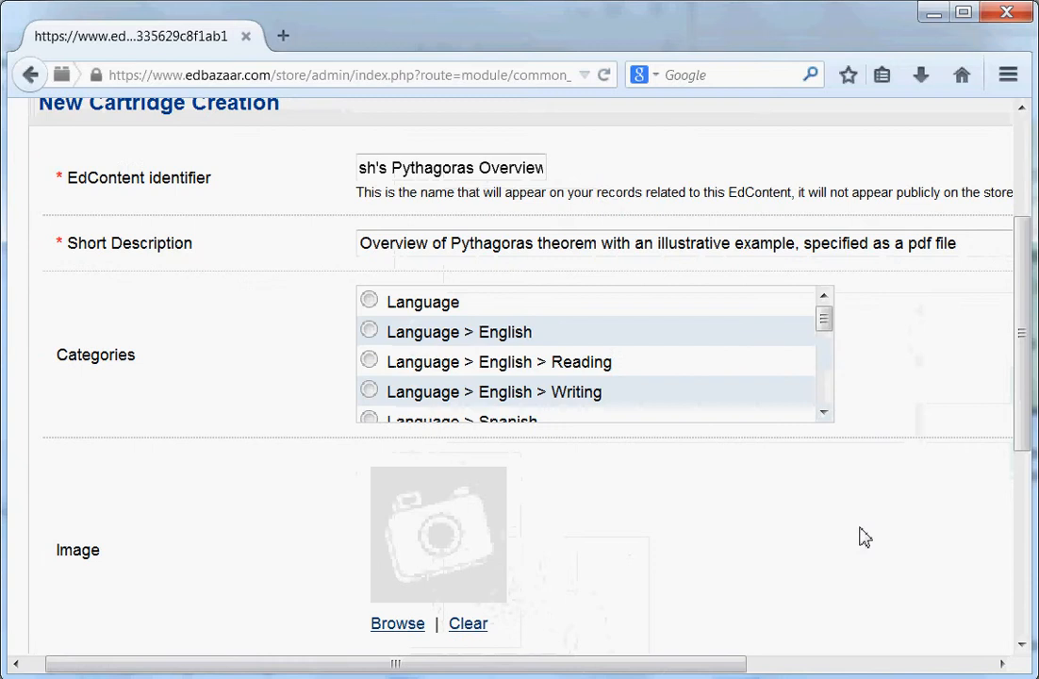
pyautogui.click(823, 412)
pyautogui.click(823, 412)
pyautogui.click(824, 412)
pyautogui.click(823, 412)
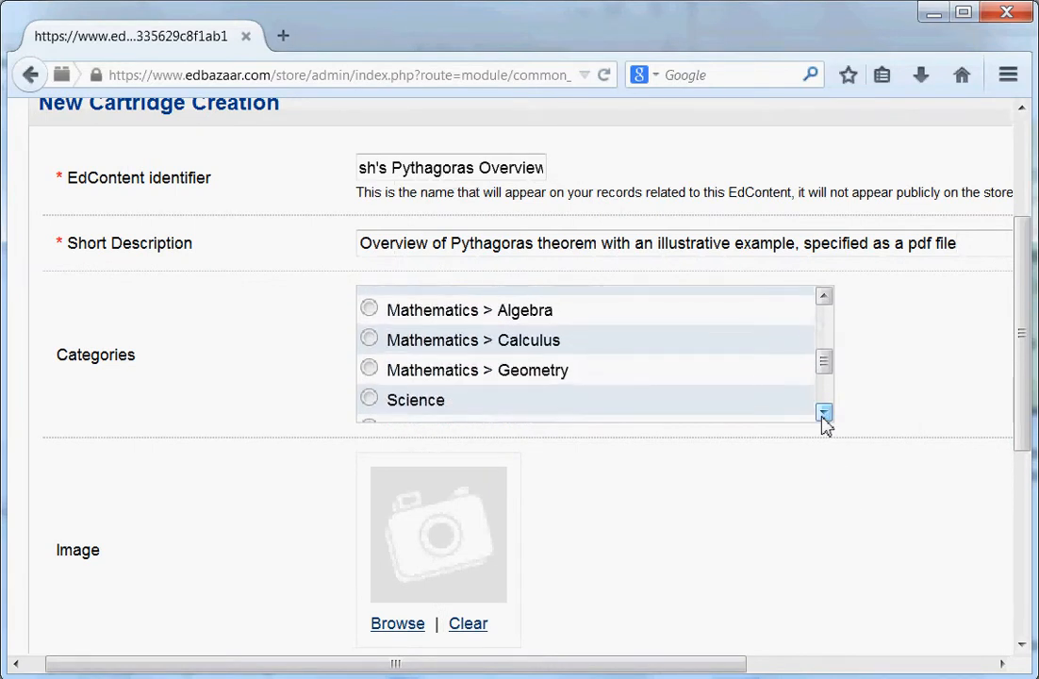
pyautogui.click(824, 297)
pyautogui.click(823, 297)
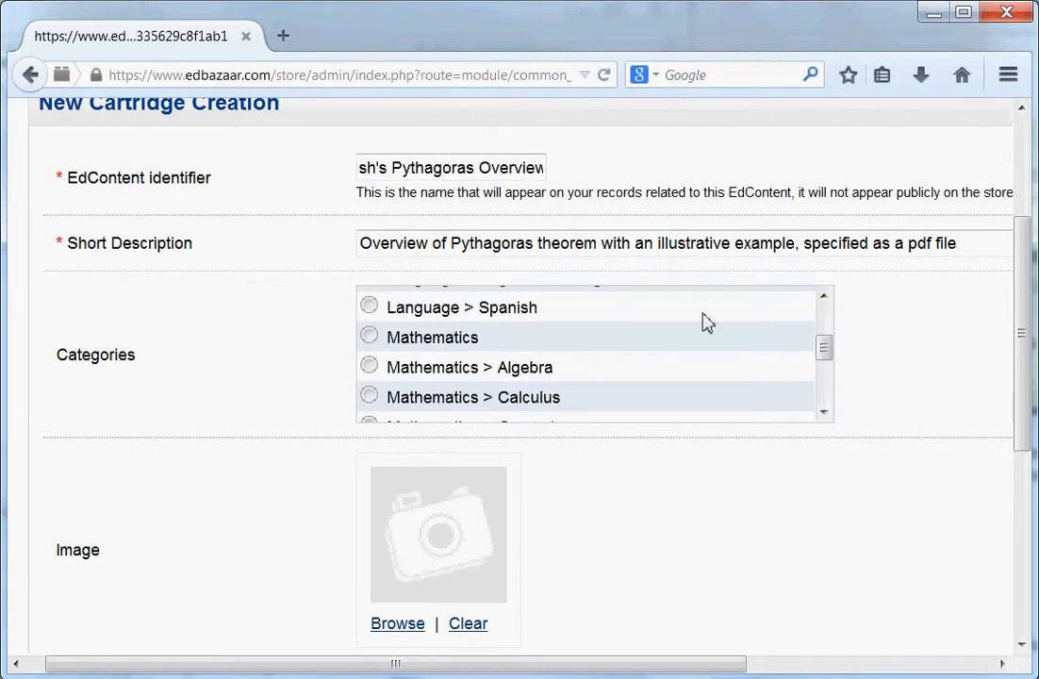
pyautogui.click(823, 412)
pyautogui.click(823, 412)
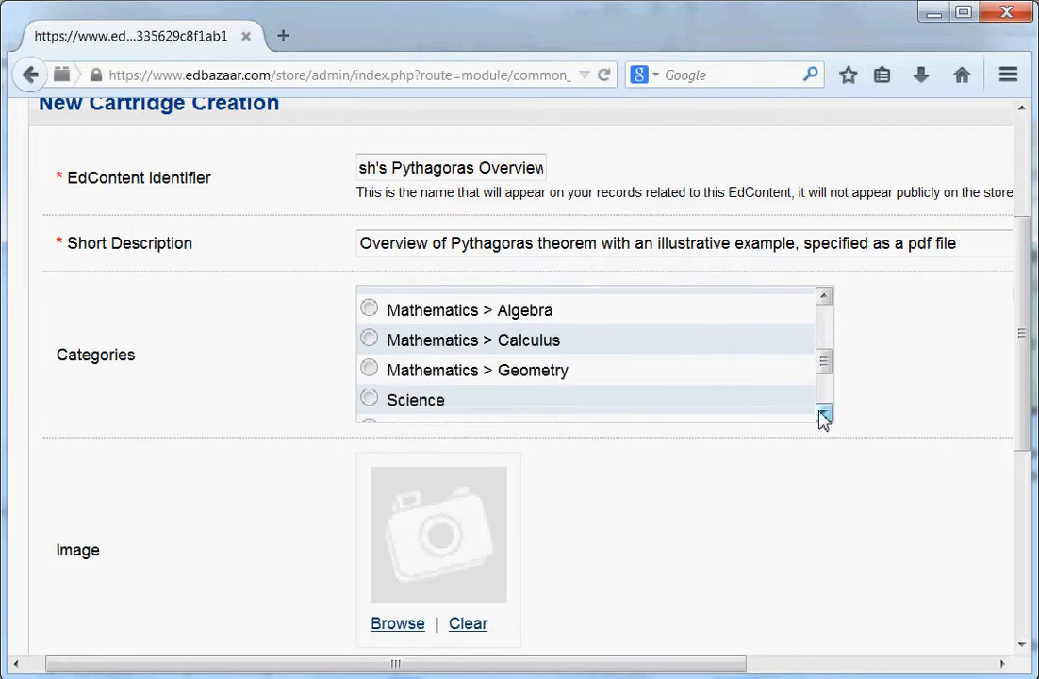
pyautogui.click(371, 370)
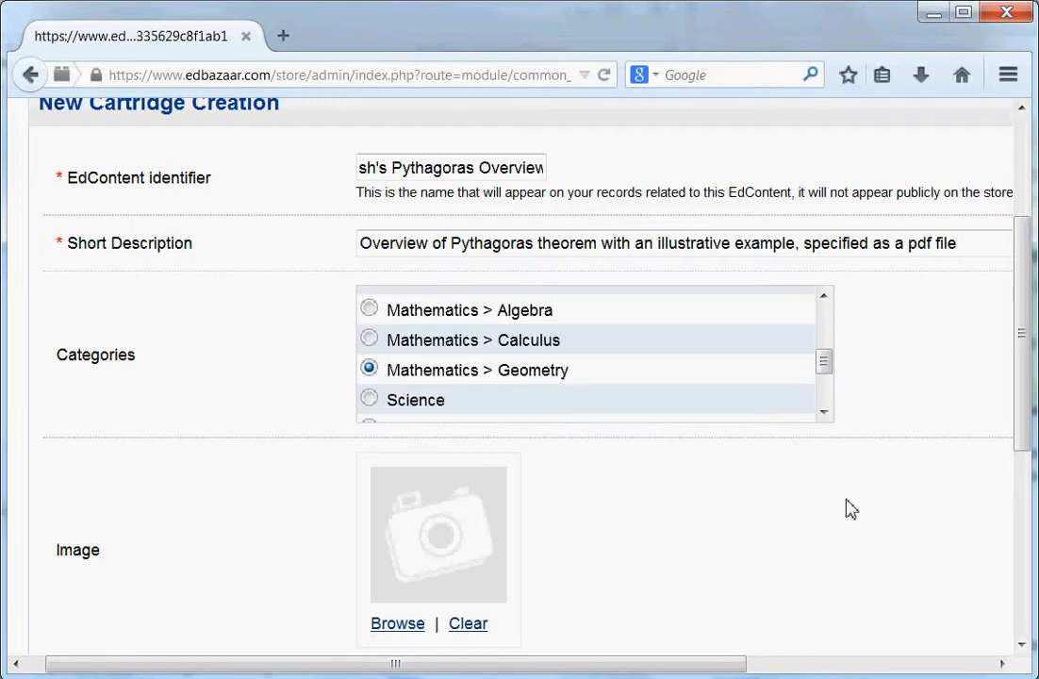
pyautogui.moveTo(1022, 420); pyautogui.dragTo(1013, 510)
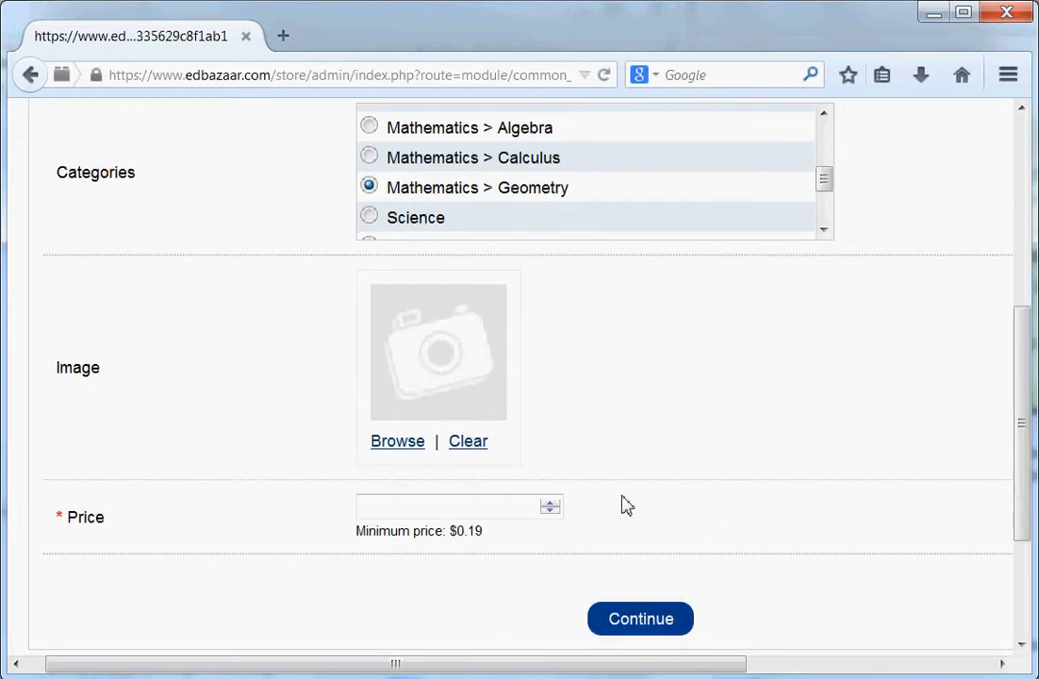
# Upload Pythagoras.png into the Image Manager via the Image field's Browse.
pyautogui.click(406, 446)
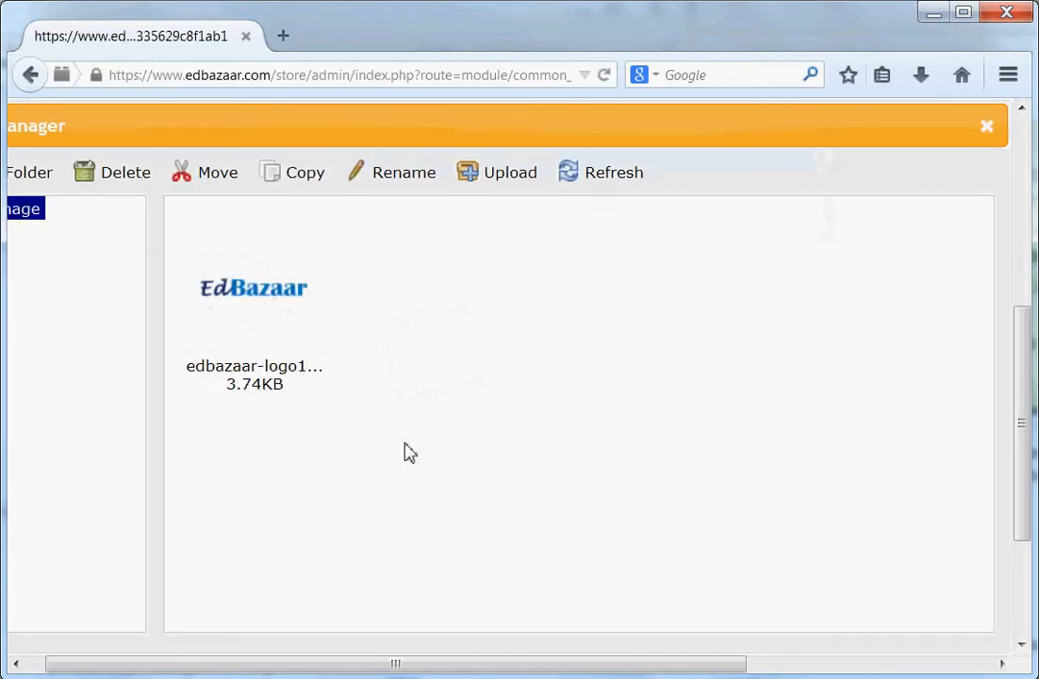
pyautogui.moveTo(293, 125); pyautogui.dragTo(378, 126)
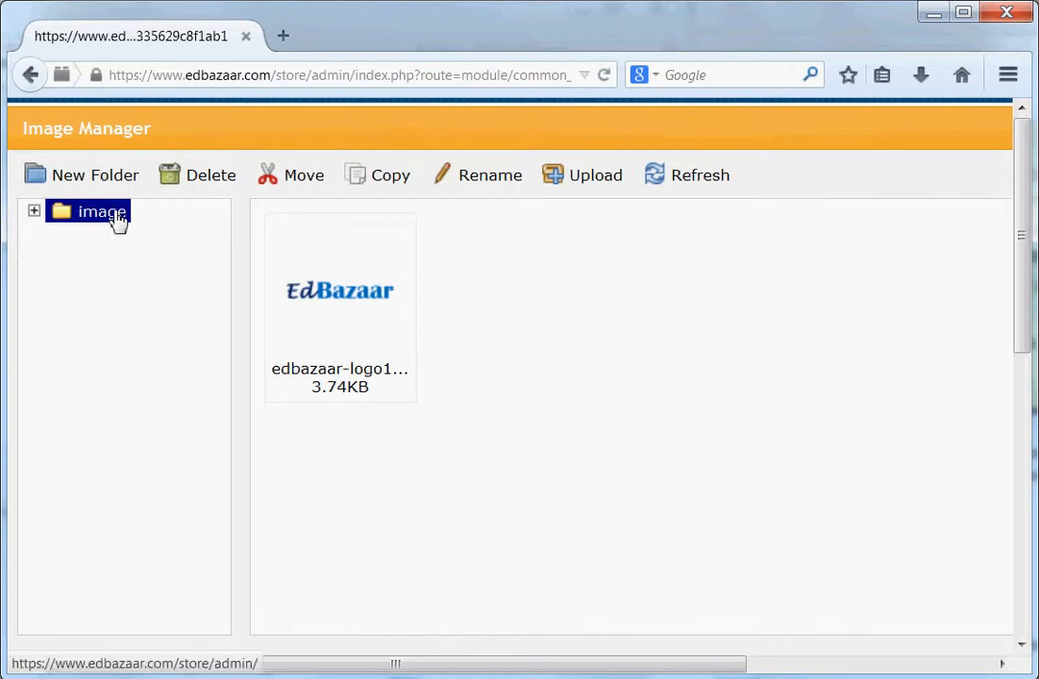
pyautogui.click(596, 177)
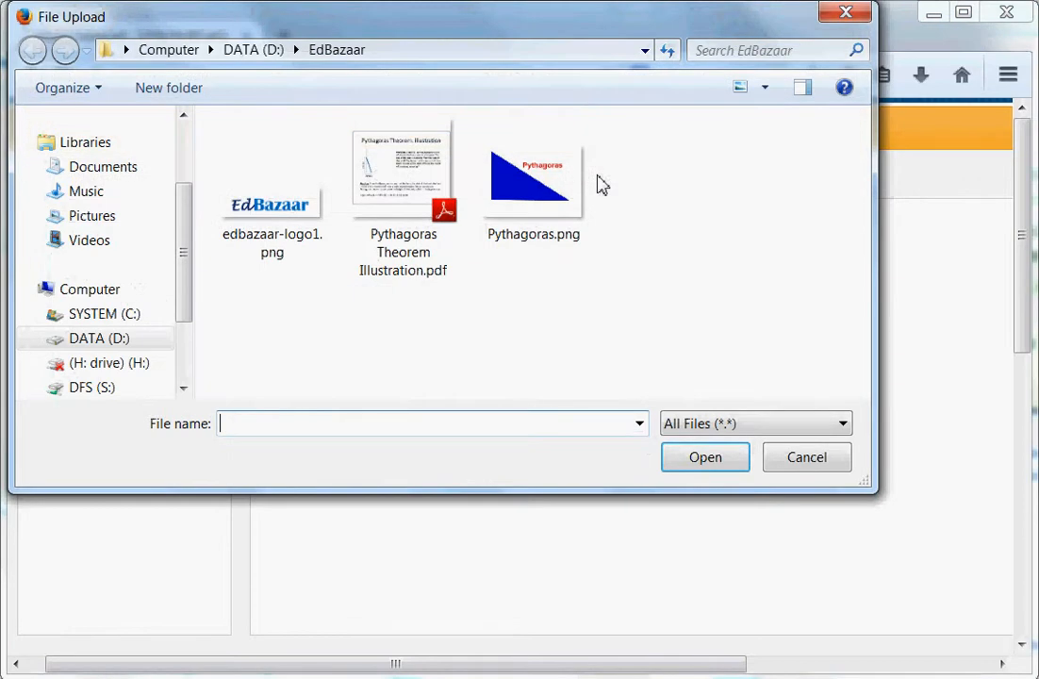
pyautogui.click(528, 218)
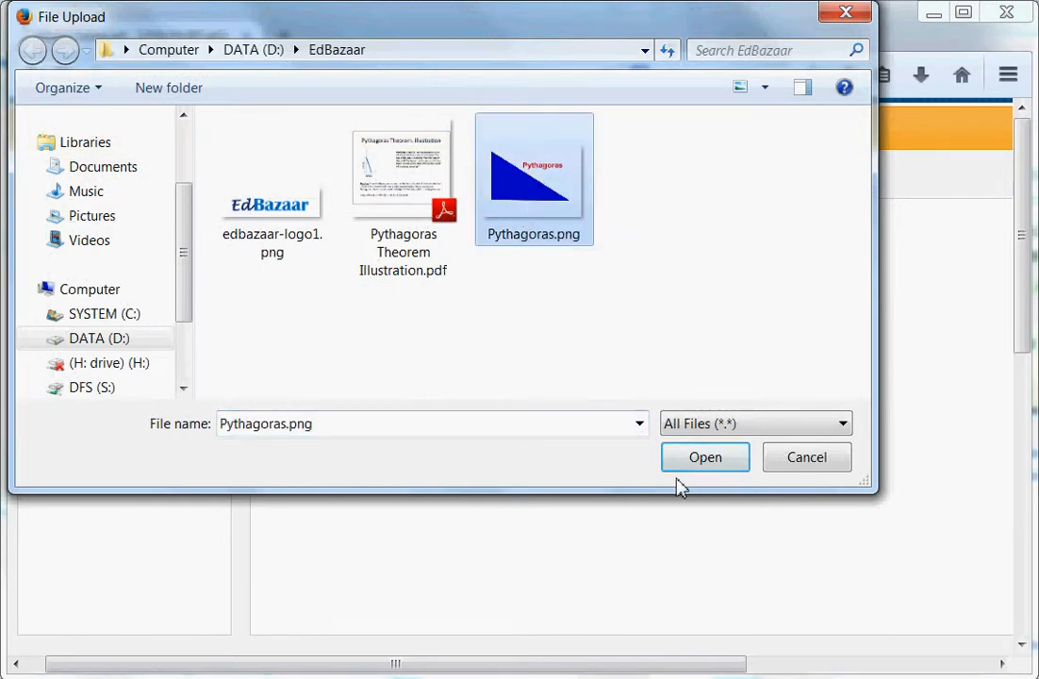
pyautogui.click(703, 467)
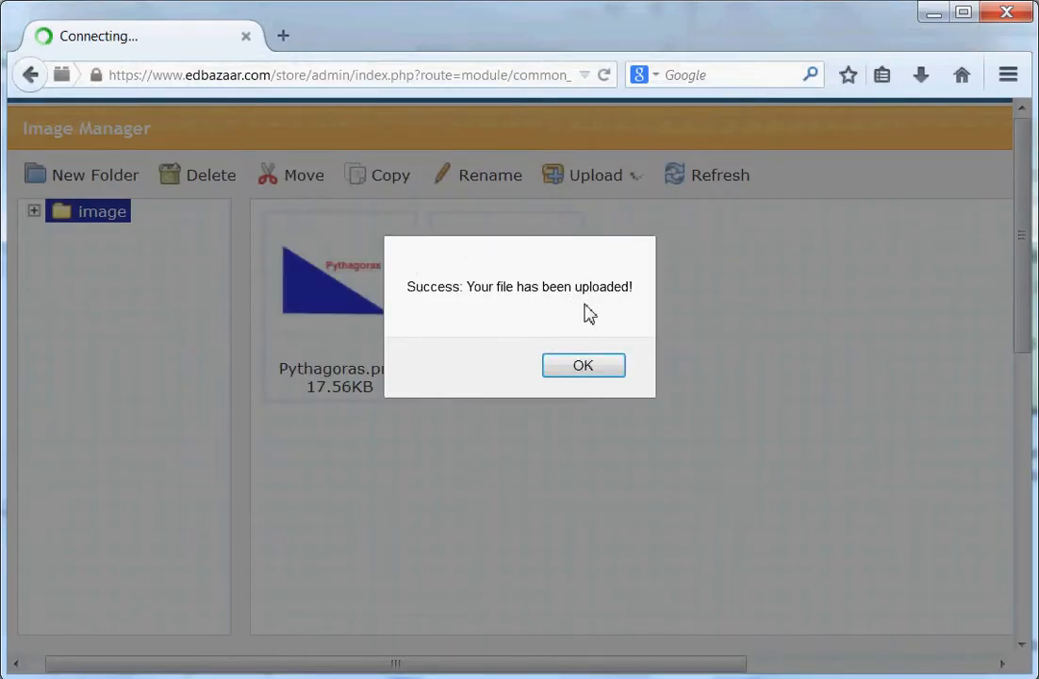
pyautogui.click(591, 372)
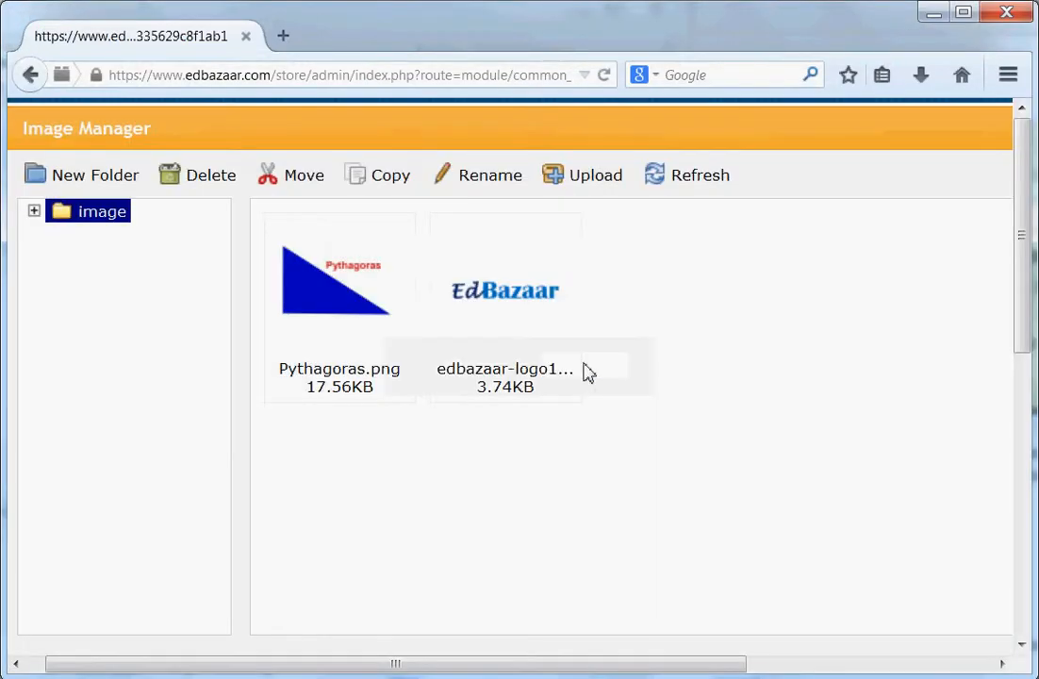
# Pick Pythagoras.png as the image, set price 0.20, and continue the form.
pyautogui.doubleClick(351, 311)
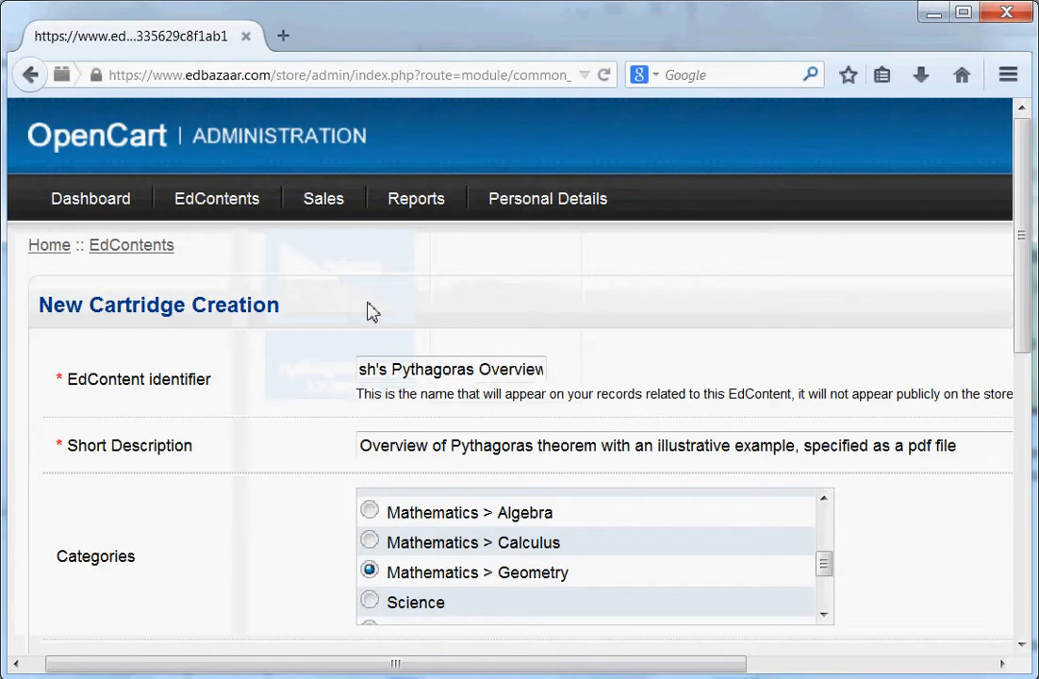
pyautogui.moveTo(1024, 324); pyautogui.dragTo(1025, 490)
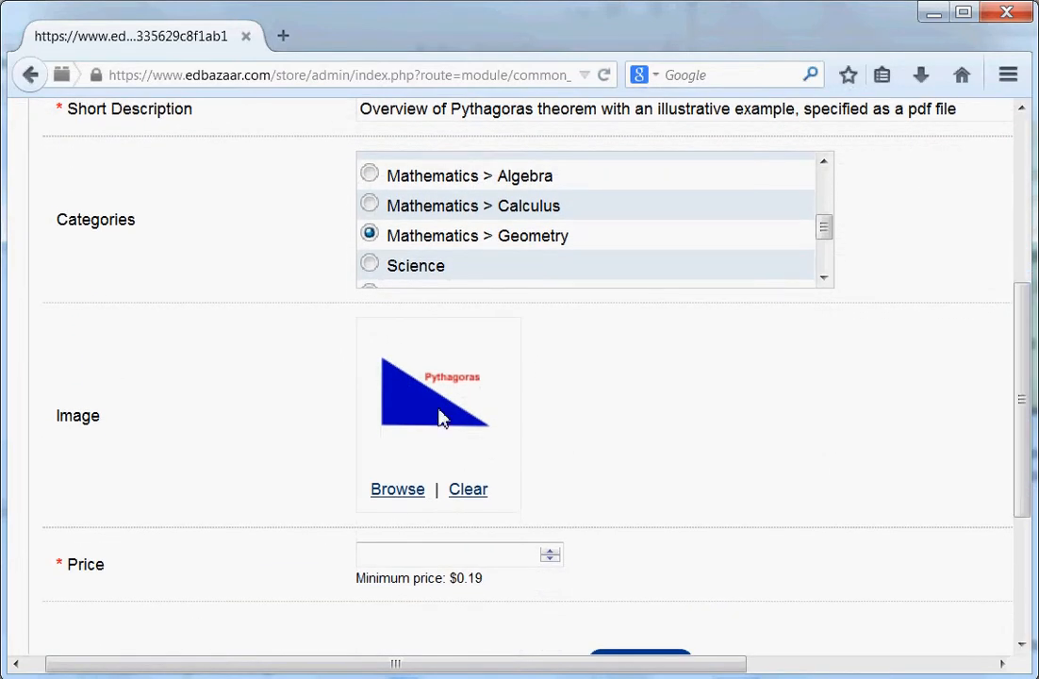
pyautogui.moveTo(1026, 451); pyautogui.dragTo(1023, 487)
pyautogui.click(475, 435)
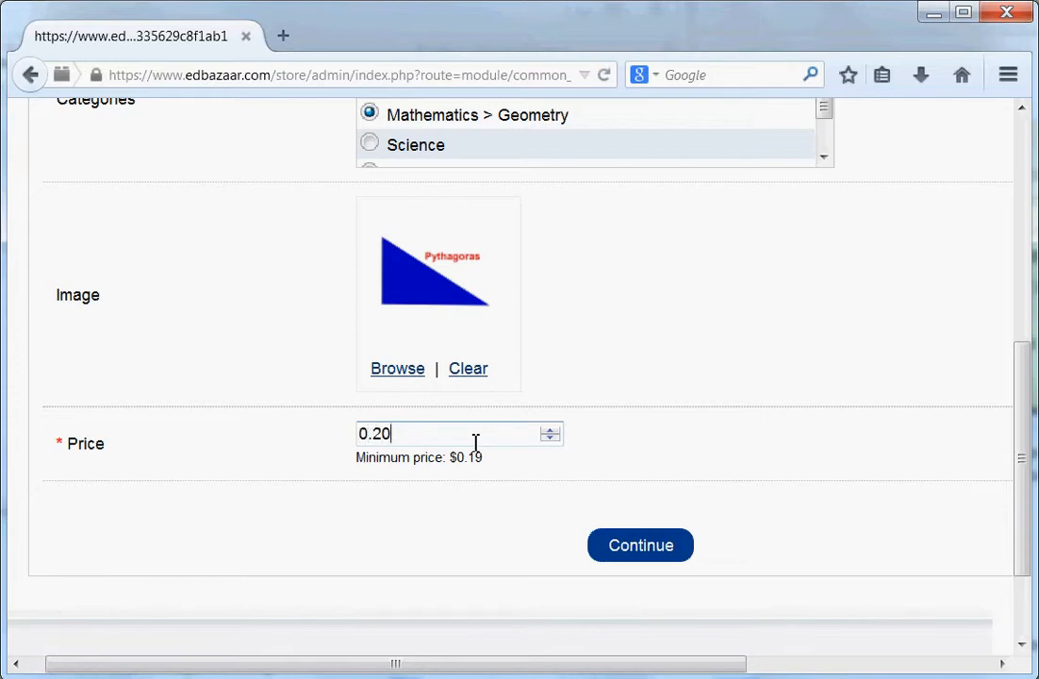
pyautogui.click(645, 553)
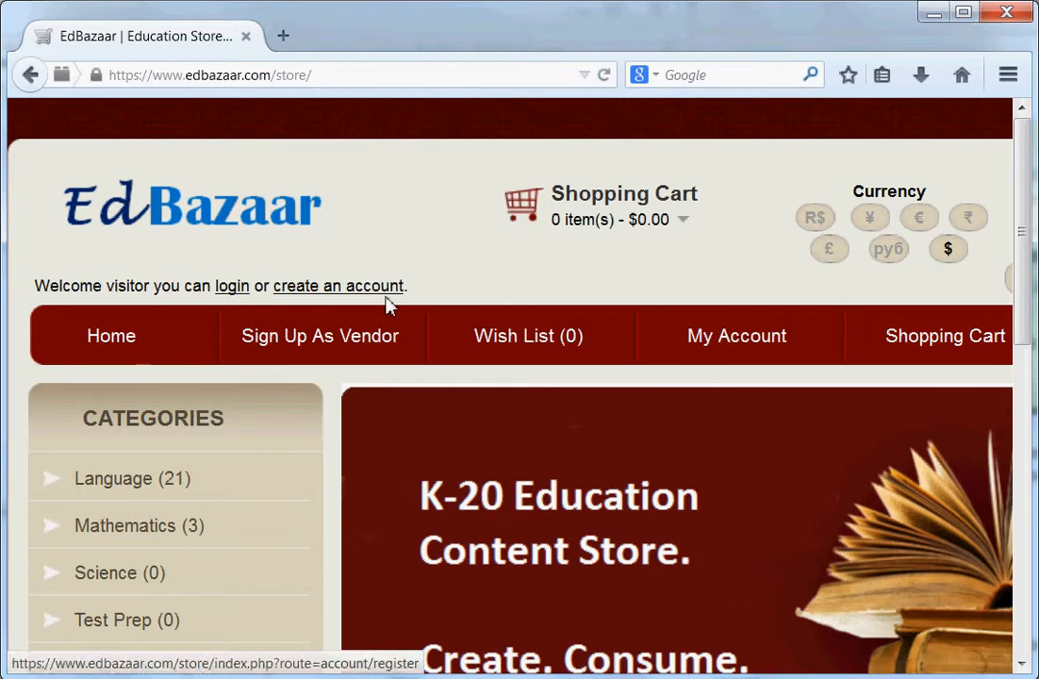
# Reopen the store's admin/ page and log in with the admin username and password.
pyautogui.click(332, 72)
pyautogui.click(334, 74)
pyautogui.write('admin/')
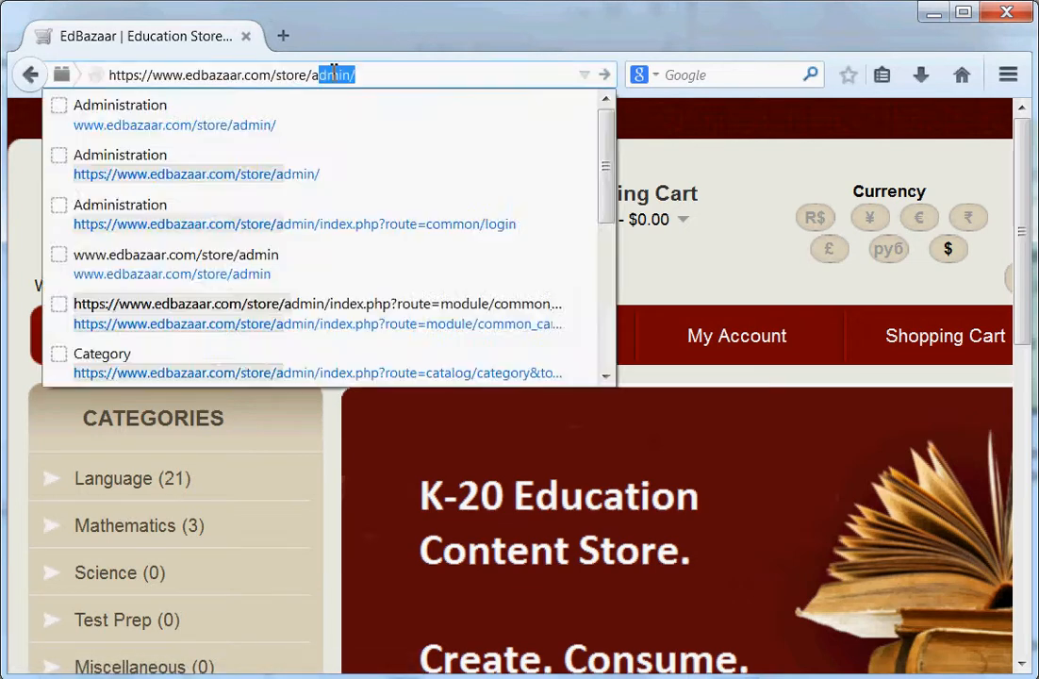
pyautogui.press('Return')
pyautogui.click(674, 357)
pyautogui.write('joshpatel')
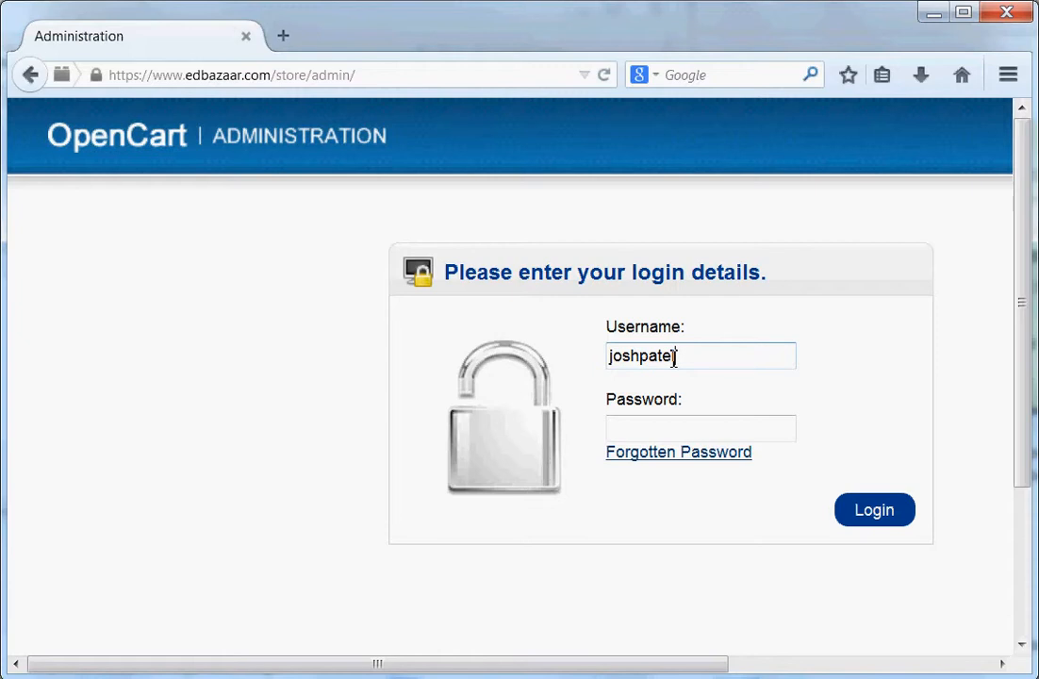
pyautogui.click(674, 431)
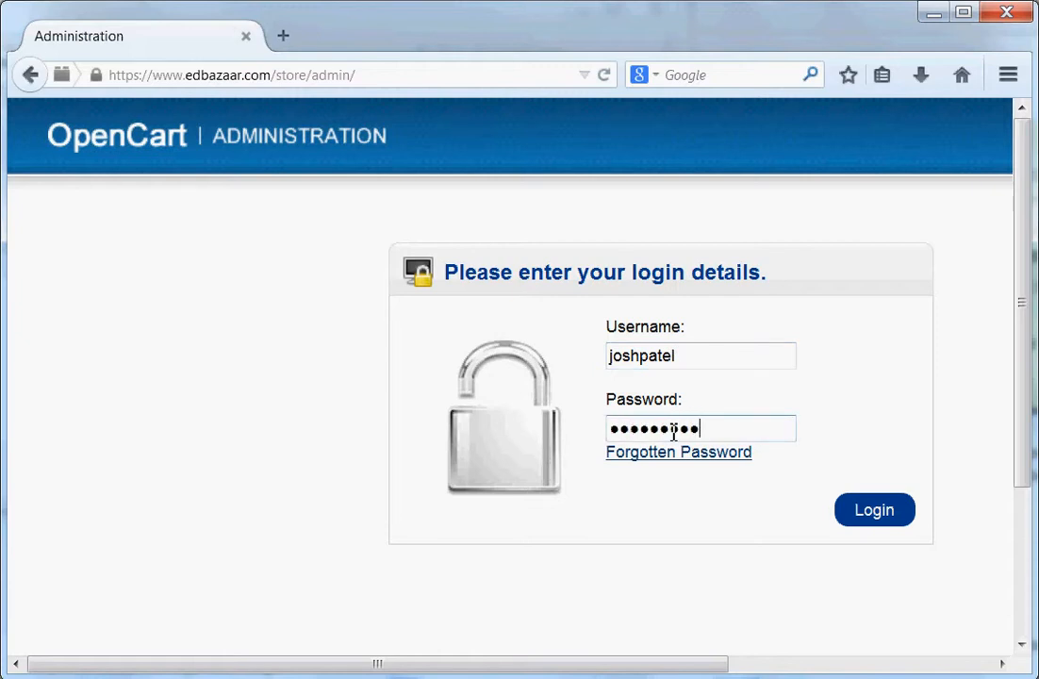
pyautogui.click(854, 519)
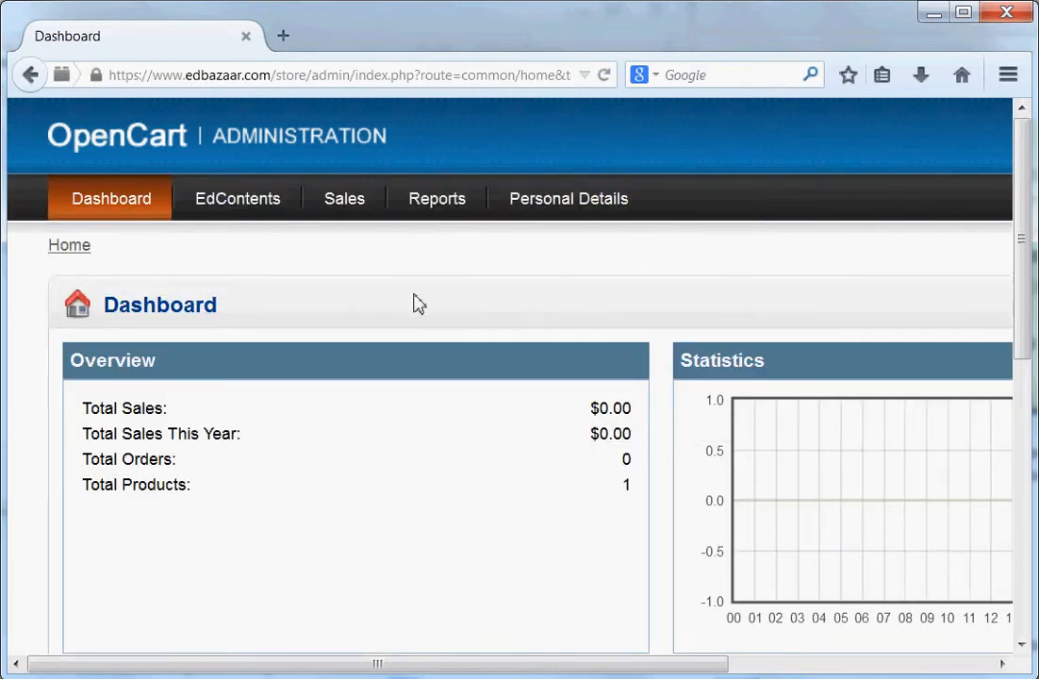
# Open EdContents and scroll right to the Action column of the Pythagoras Overview item.
pyautogui.click(261, 215)
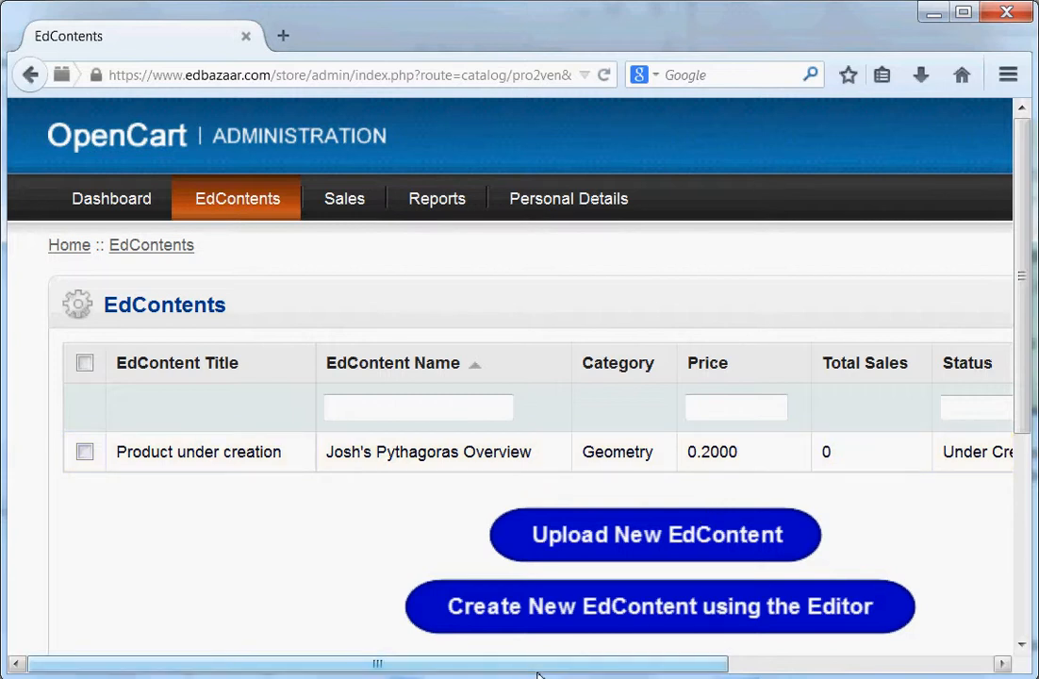
pyautogui.moveTo(538, 673); pyautogui.dragTo(779, 672)
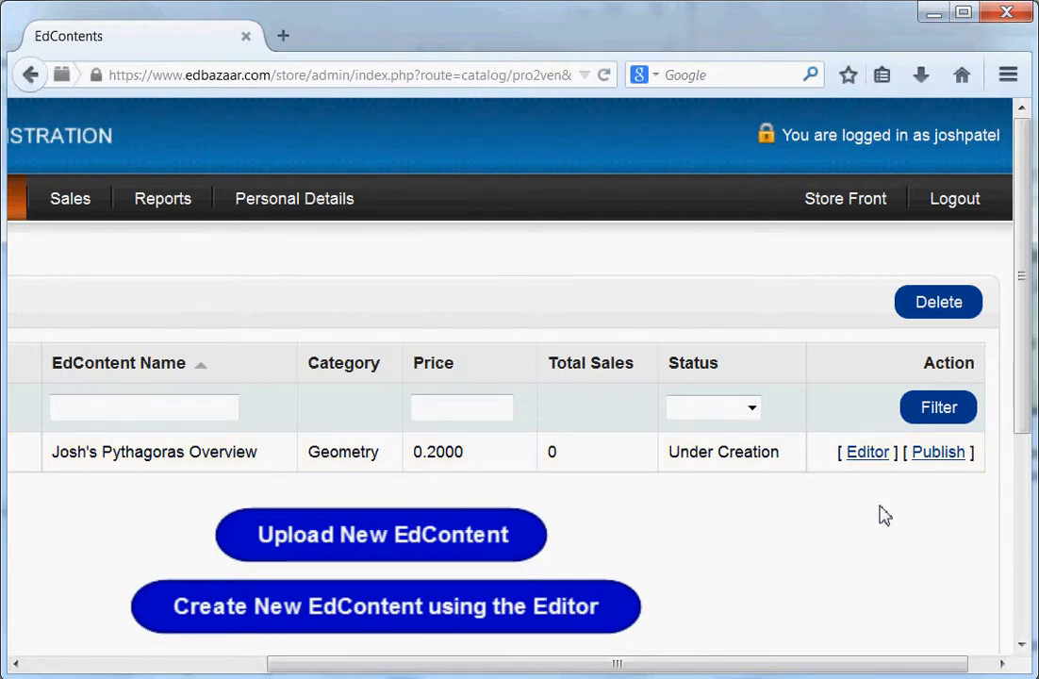
# Open the Pythagoras Overview item's Editor link and adjust zoom on the ATutor Course Home.
pyautogui.click(866, 457)
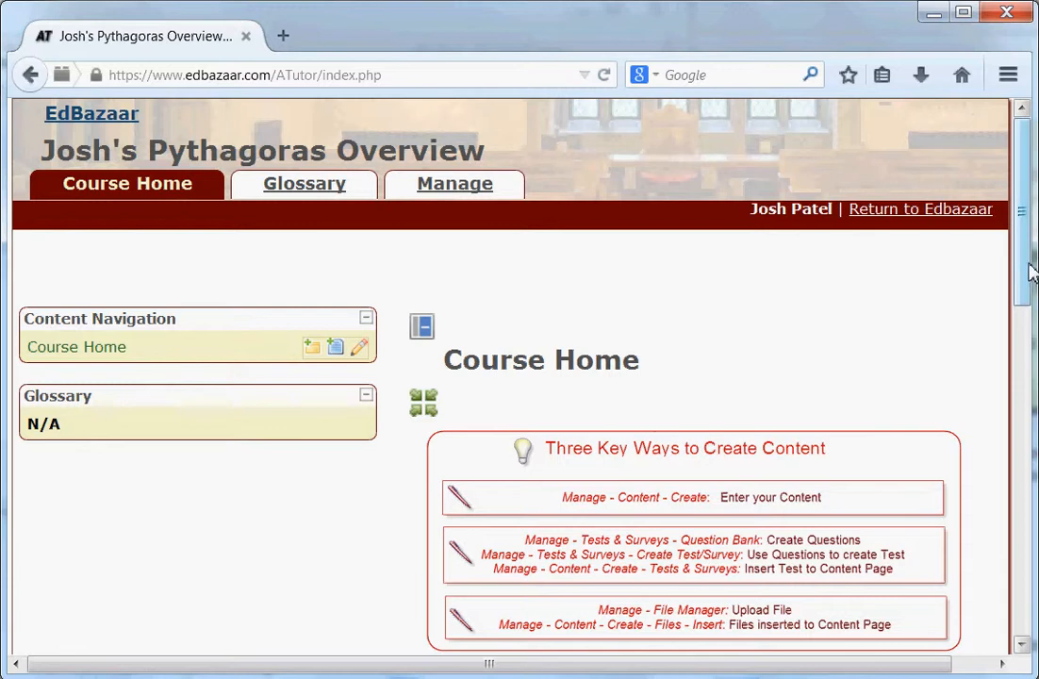
pyautogui.moveTo(1025, 270); pyautogui.dragTo(1026, 336)
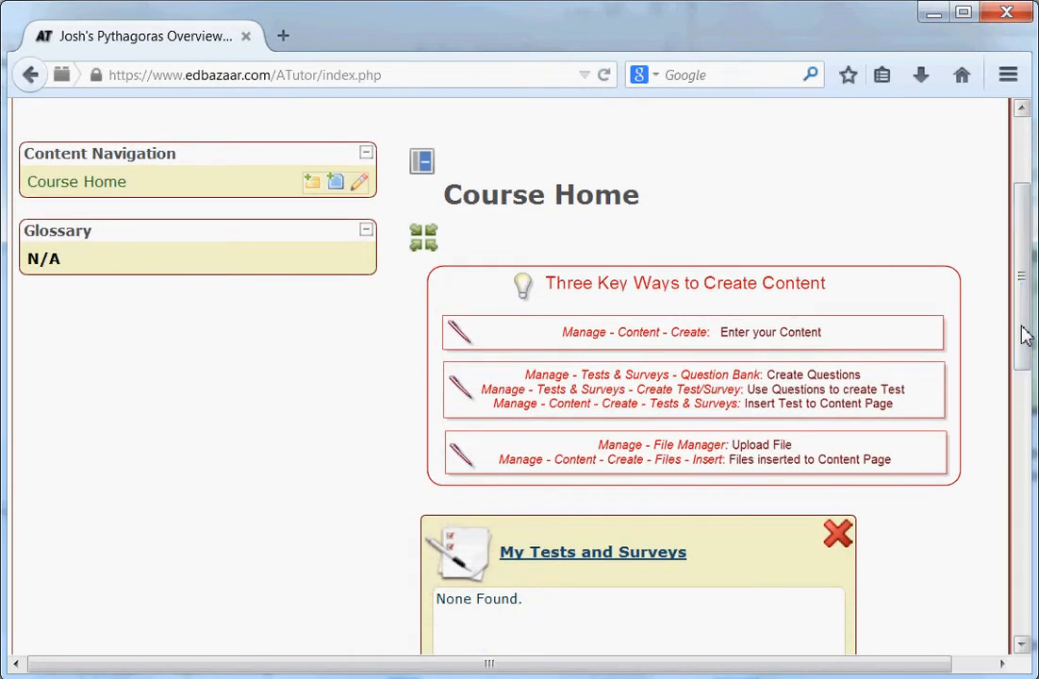
pyautogui.moveTo(670, 670); pyautogui.dragTo(732, 670)
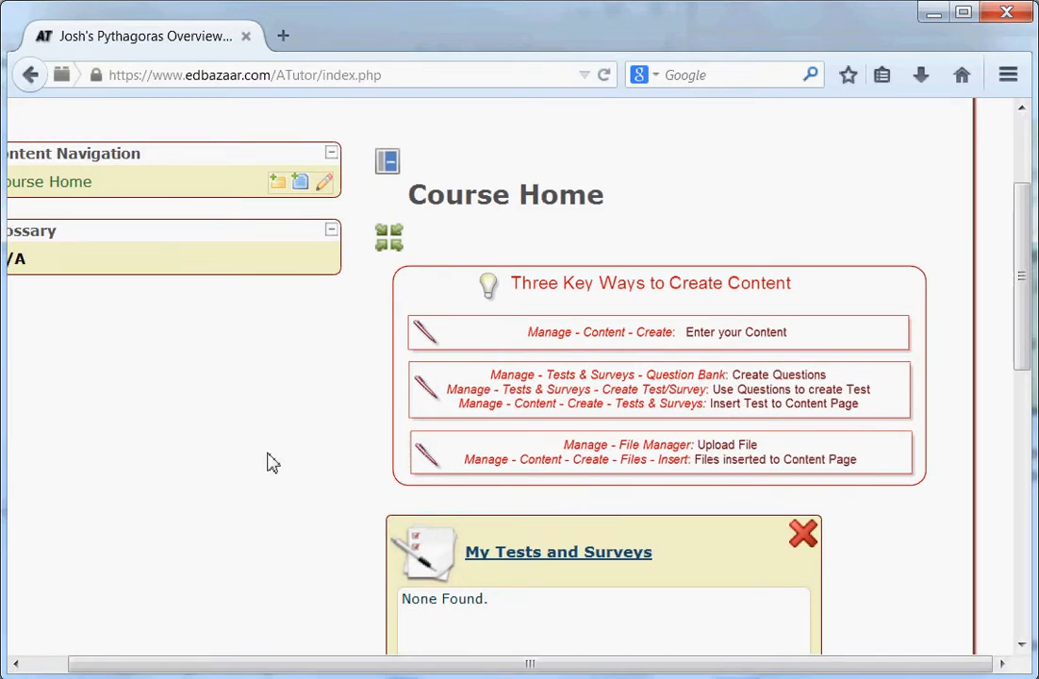
pyautogui.hotkey('ctrl', '+')
pyautogui.hotkey('ctrl', '+')
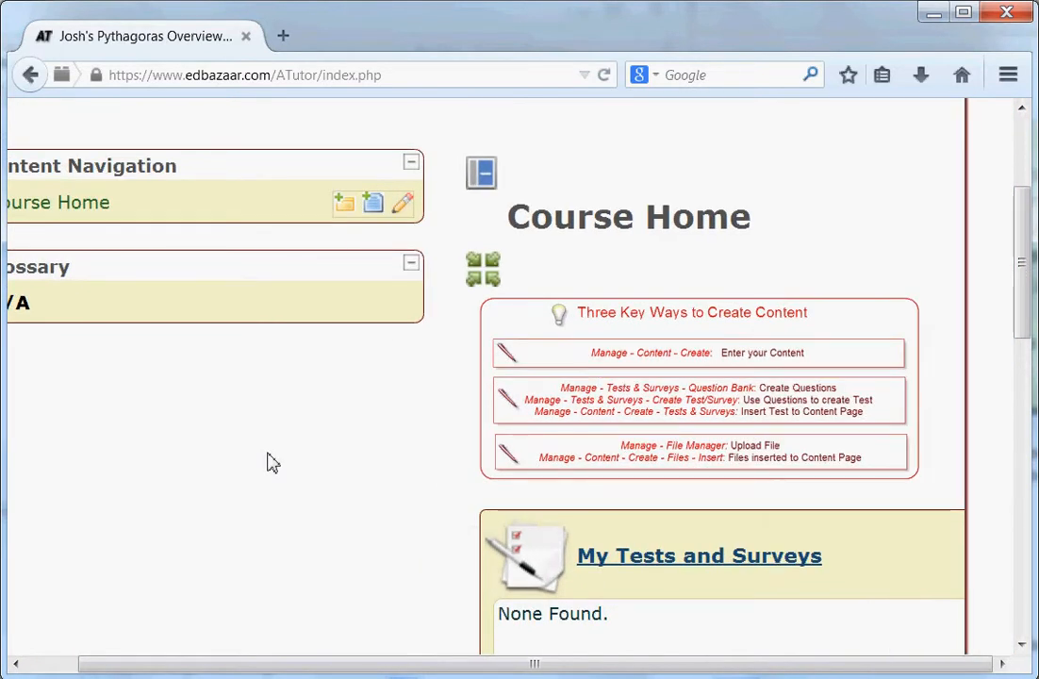
pyautogui.hotkey('ctrl', '+')
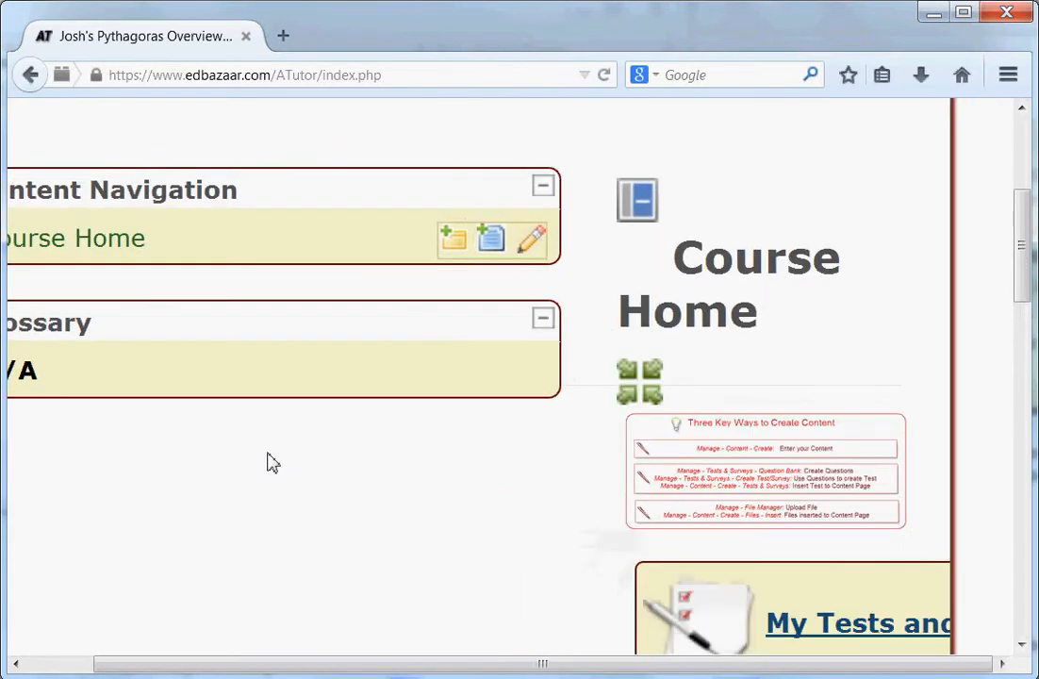
pyautogui.hotkey('ctrl', '-')
pyautogui.hotkey('ctrl', '-')
pyautogui.hotkey('ctrl', '-')
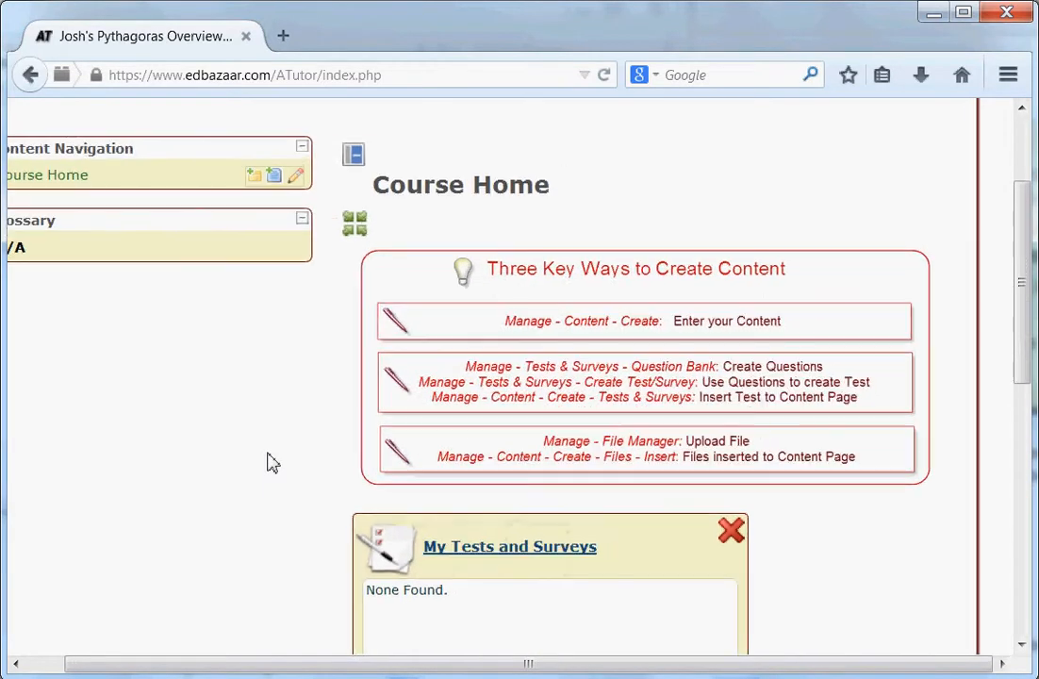
pyautogui.hotkey('ctrl', '-')
pyautogui.hotkey('ctrl', '-')
pyautogui.hotkey('ctrl', '-')
pyautogui.hotkey('ctrl', '-')
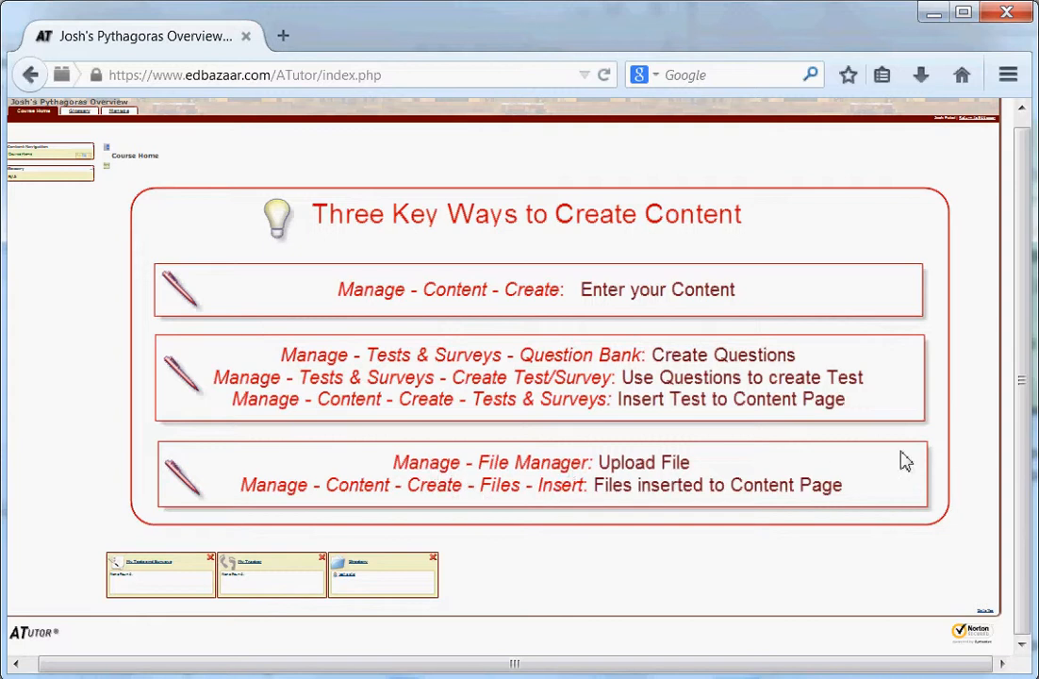
pyautogui.moveTo(1025, 520); pyautogui.dragTo(1011, 433)
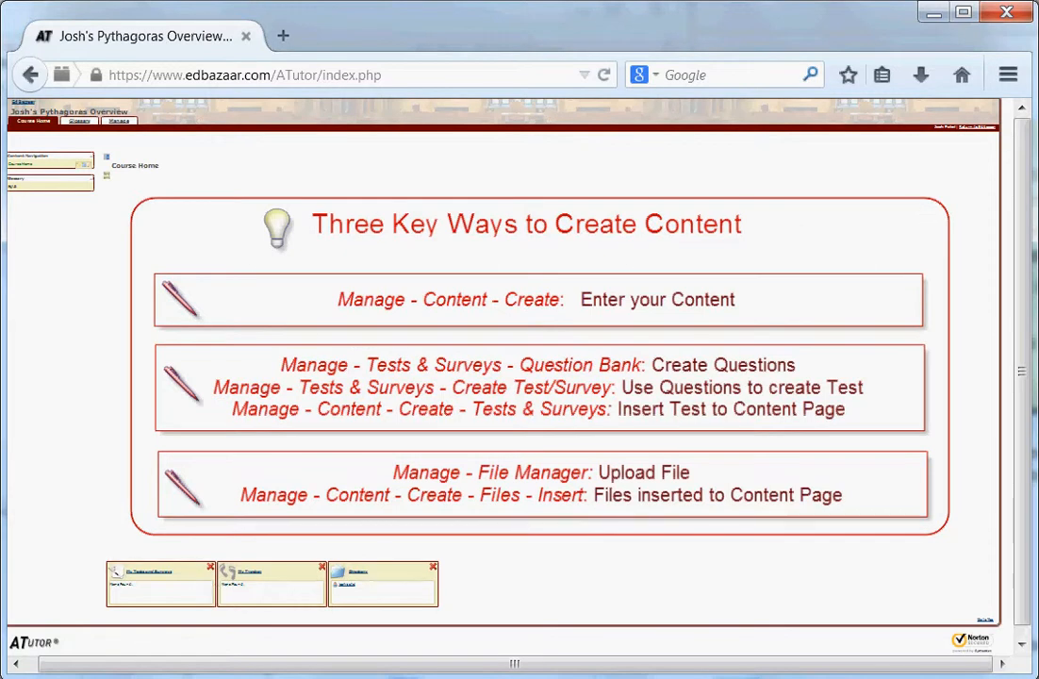
pyautogui.click(31, 666)
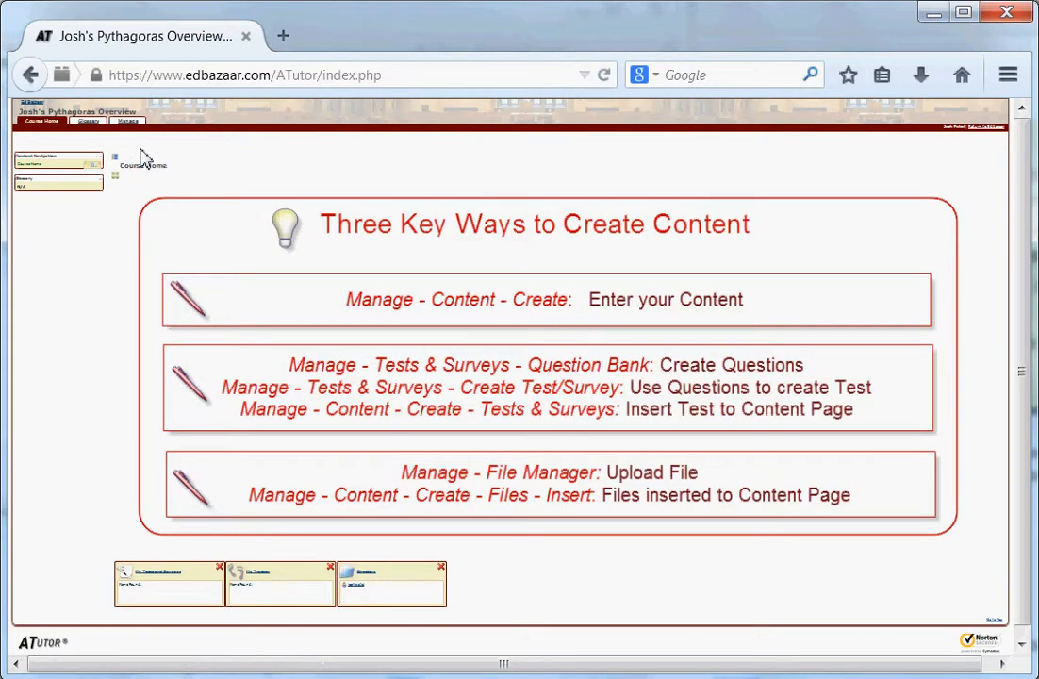
pyautogui.hotkey('ctrl', '+')
pyautogui.hotkey('ctrl', '+')
pyautogui.hotkey('ctrl', '+')
pyautogui.hotkey('ctrl', '+')
pyautogui.hotkey('ctrl', '+')
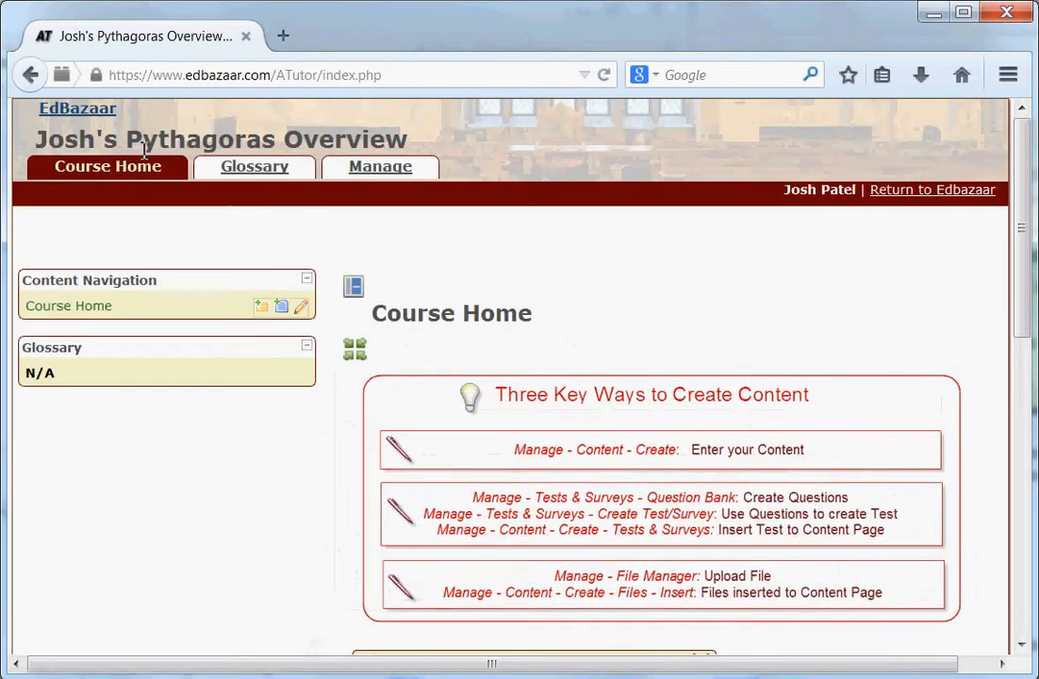
pyautogui.hotkey('ctrl', '+')
pyautogui.hotkey('ctrl', '+')
pyautogui.hotkey('ctrl', '+')
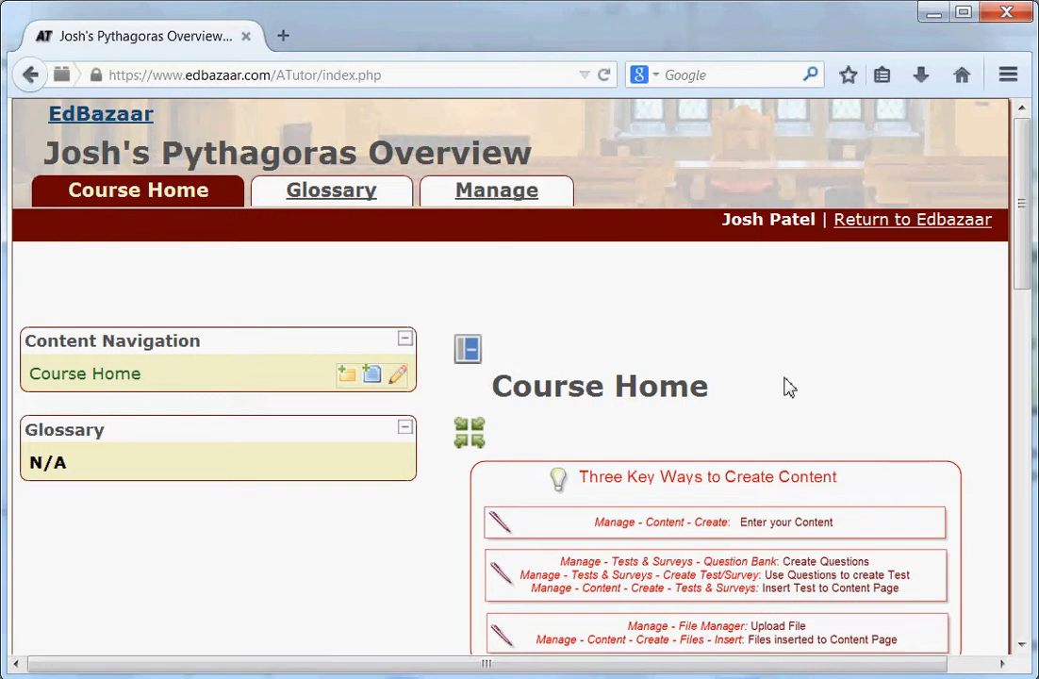
# Upload Pythagoras Theorem Illustration.pdf through the course's File Manager under Manage.
pyautogui.click(509, 209)
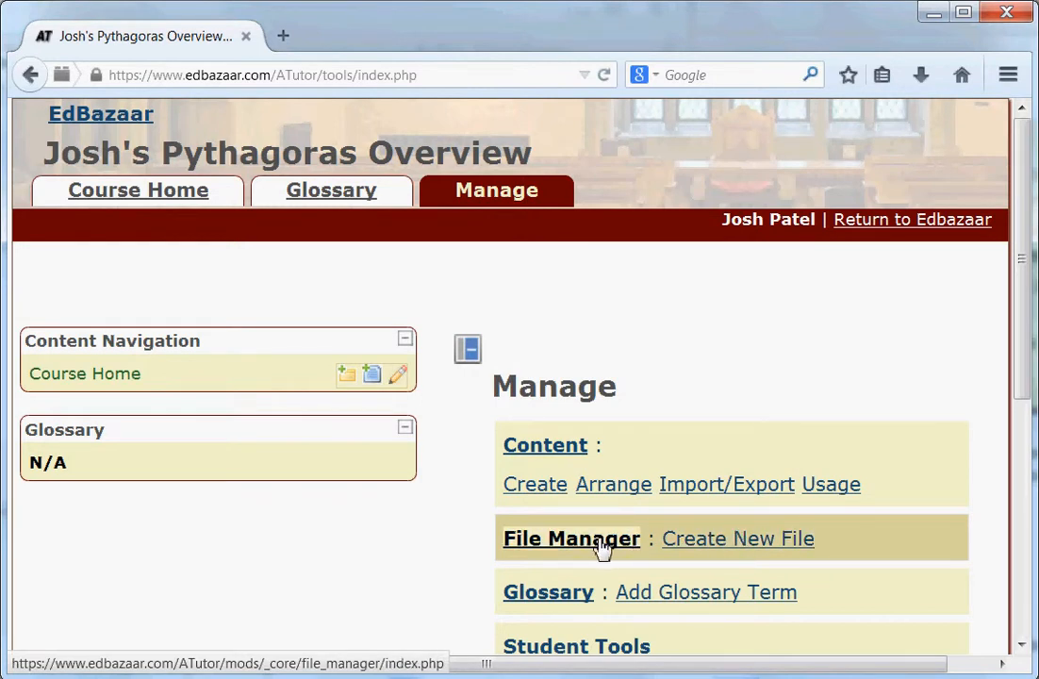
pyautogui.click(601, 549)
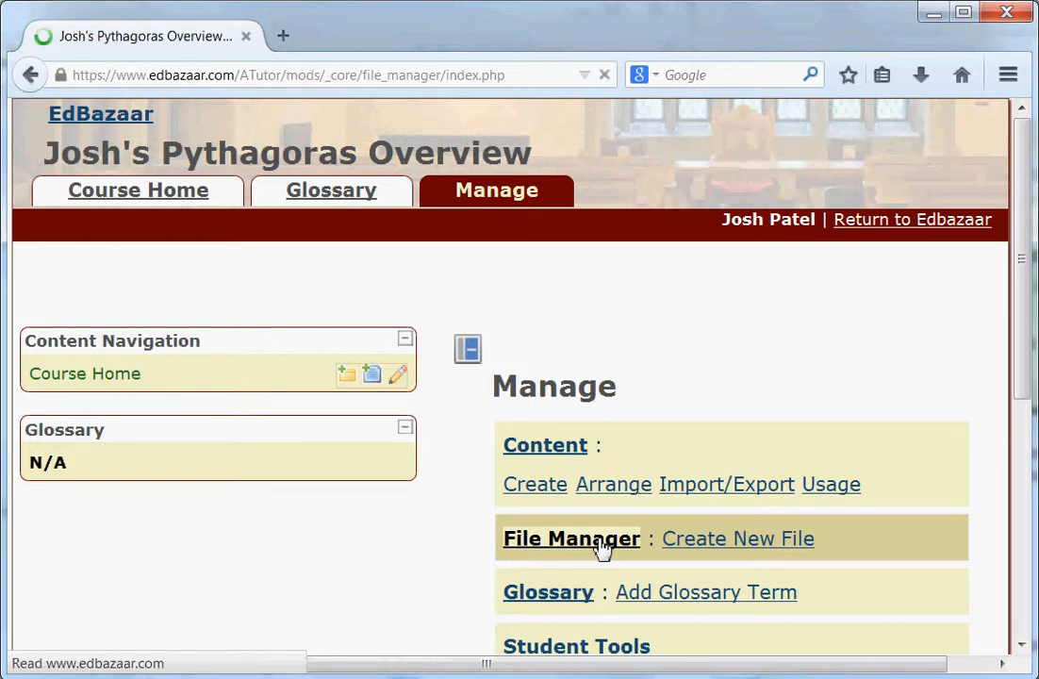
pyautogui.moveTo(1023, 259); pyautogui.dragTo(1023, 378)
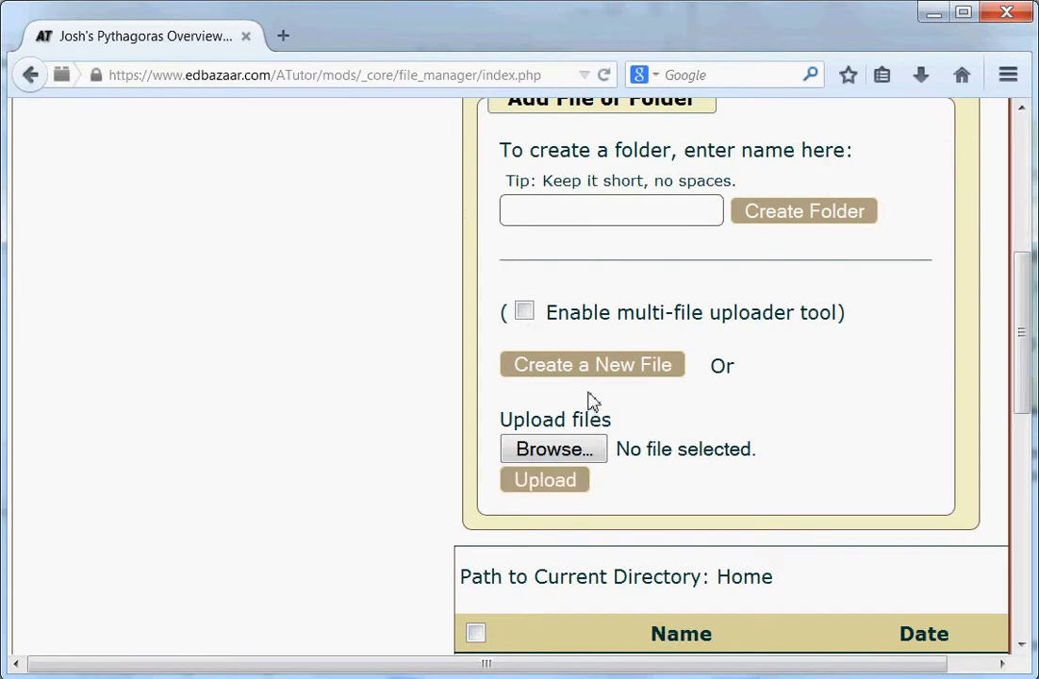
pyautogui.click(563, 451)
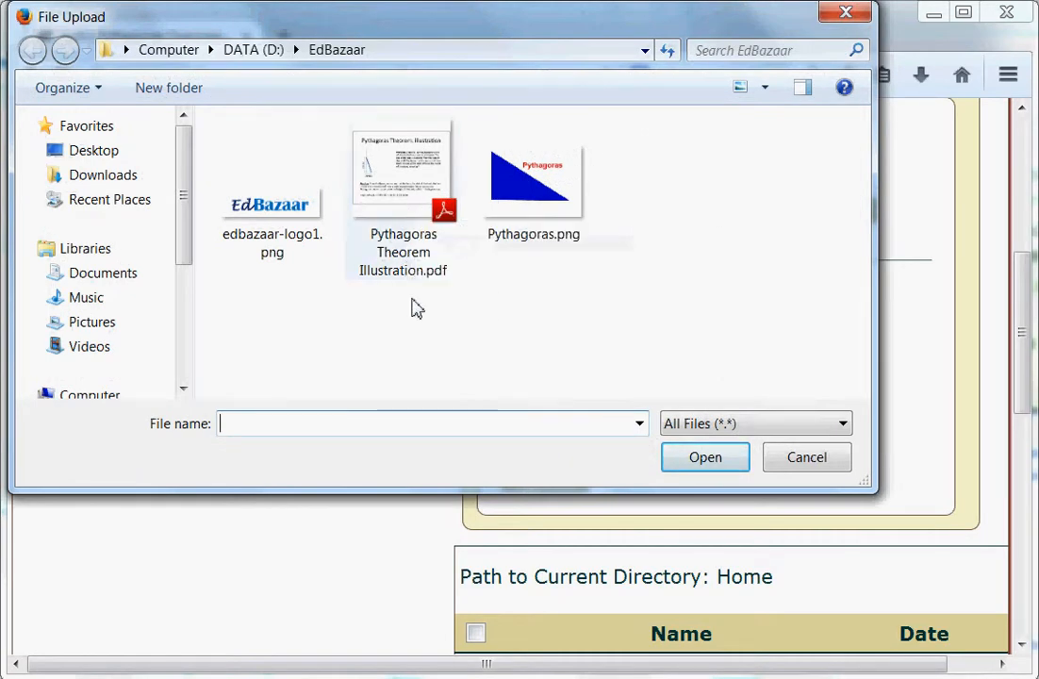
pyautogui.click(403, 202)
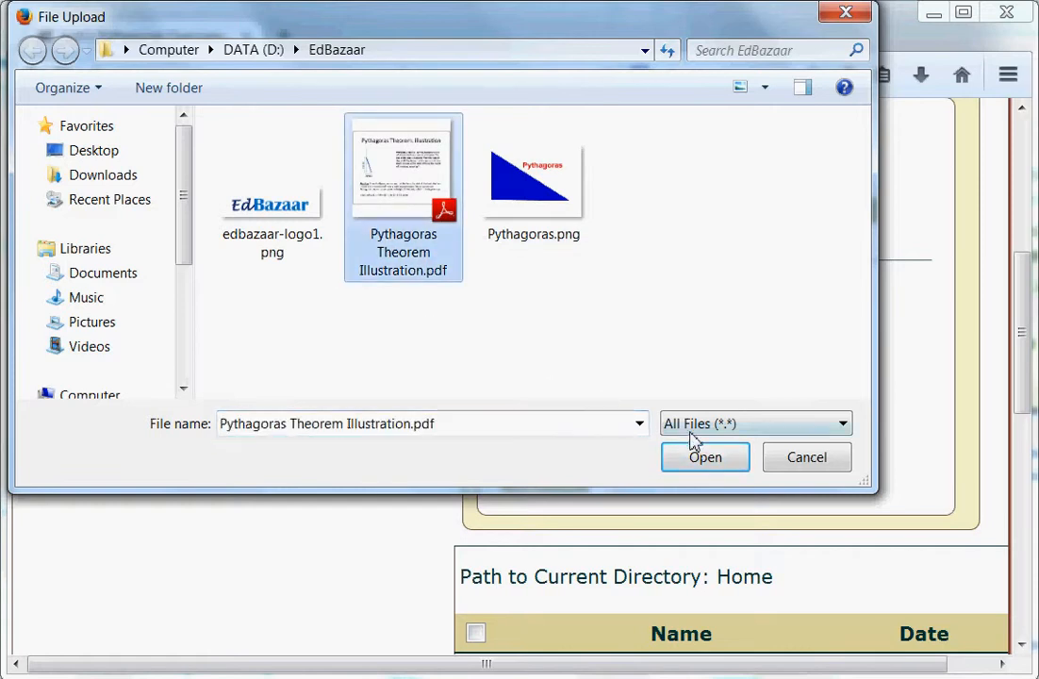
pyautogui.click(704, 457)
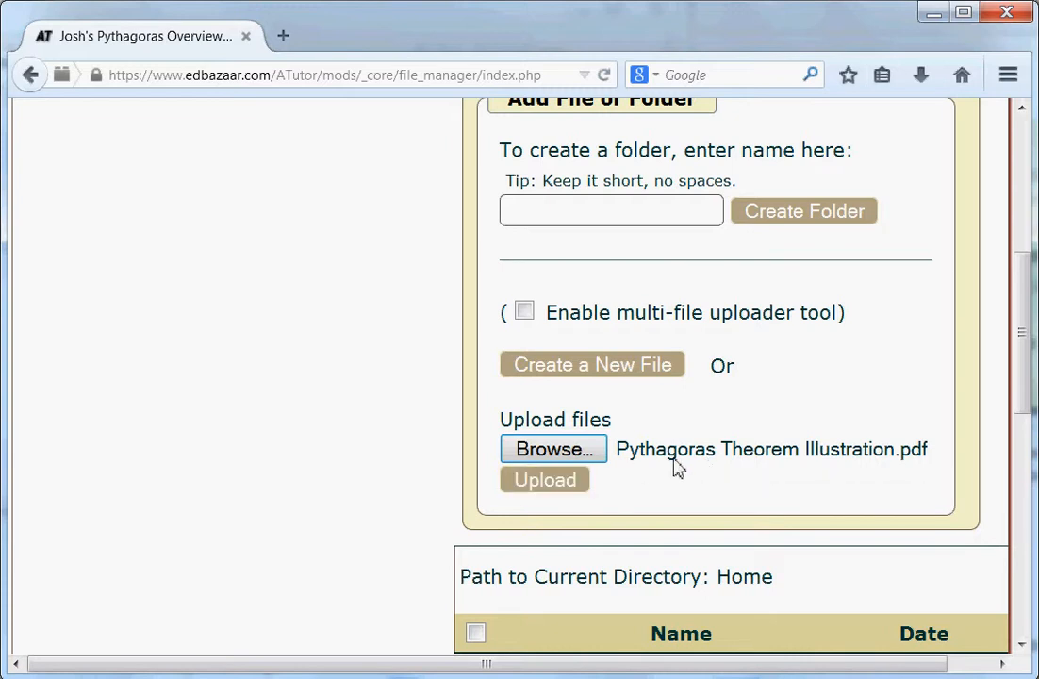
pyautogui.click(545, 481)
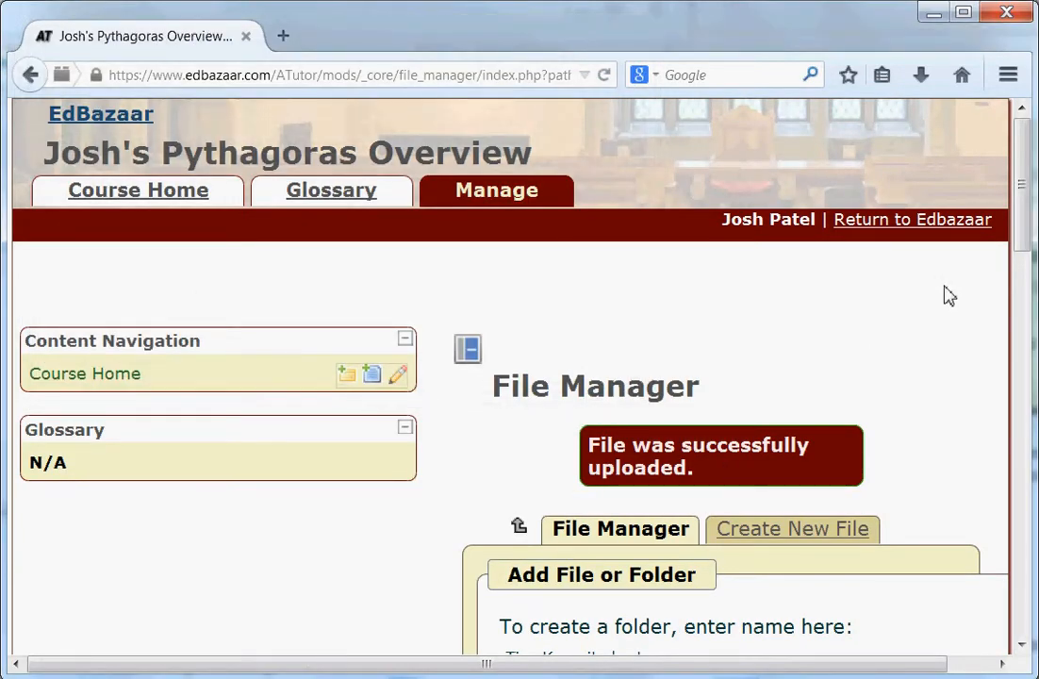
# Return to Course Home and scroll through the content-creation tips.
pyautogui.moveTo(1028, 225)
pyautogui.mouseDown()
pyautogui.moveTo(1031, 366)
pyautogui.moveTo(1020, 208)
pyautogui.mouseUp()
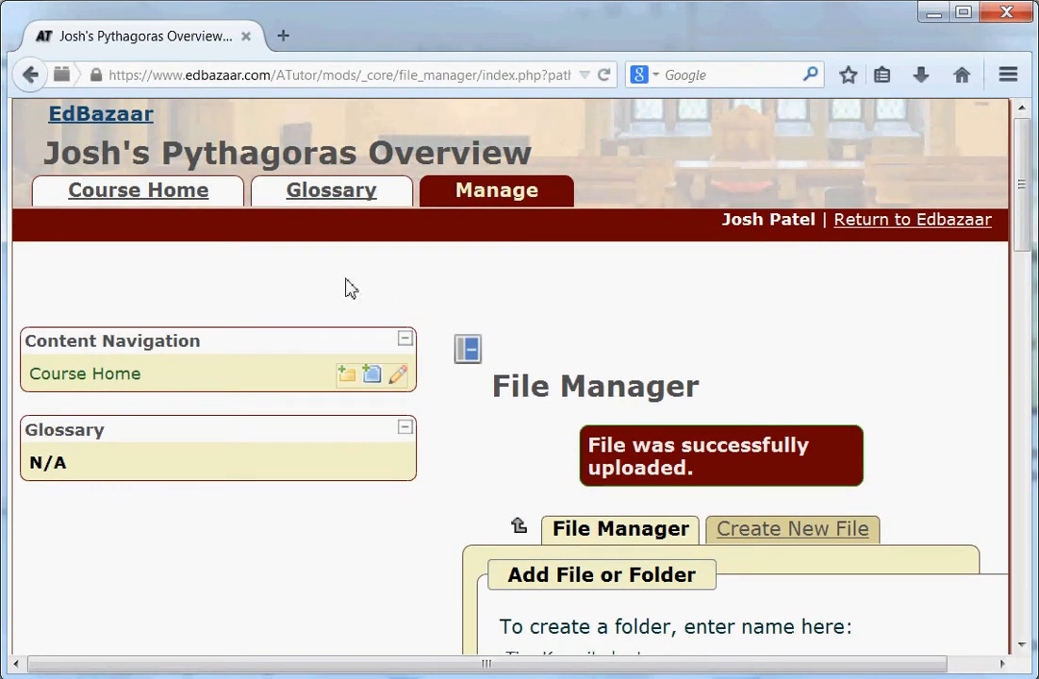
pyautogui.click(175, 204)
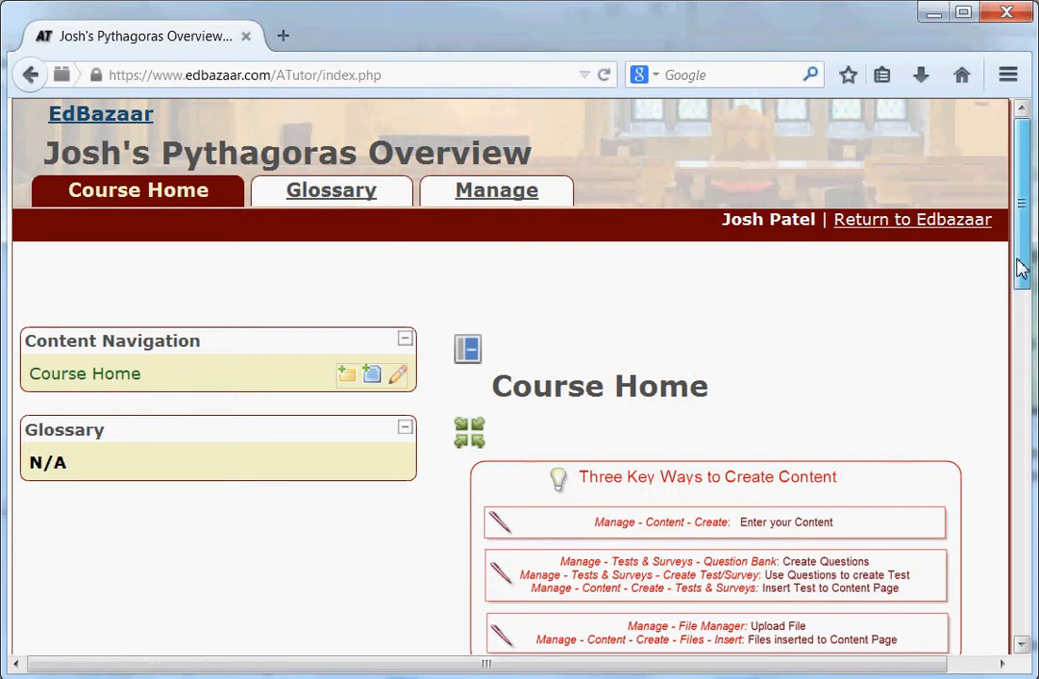
pyautogui.moveTo(1021, 268); pyautogui.dragTo(1020, 325)
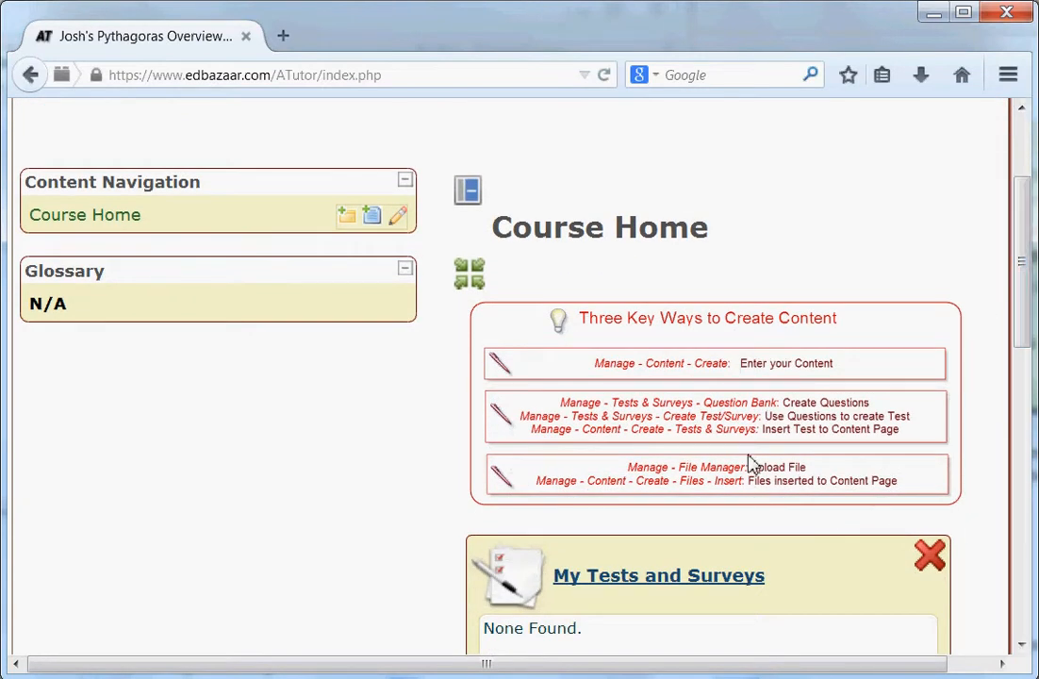
pyautogui.keyDown('ctrl'); pyautogui.scroll(-5, 751, 462); pyautogui.keyUp('ctrl')
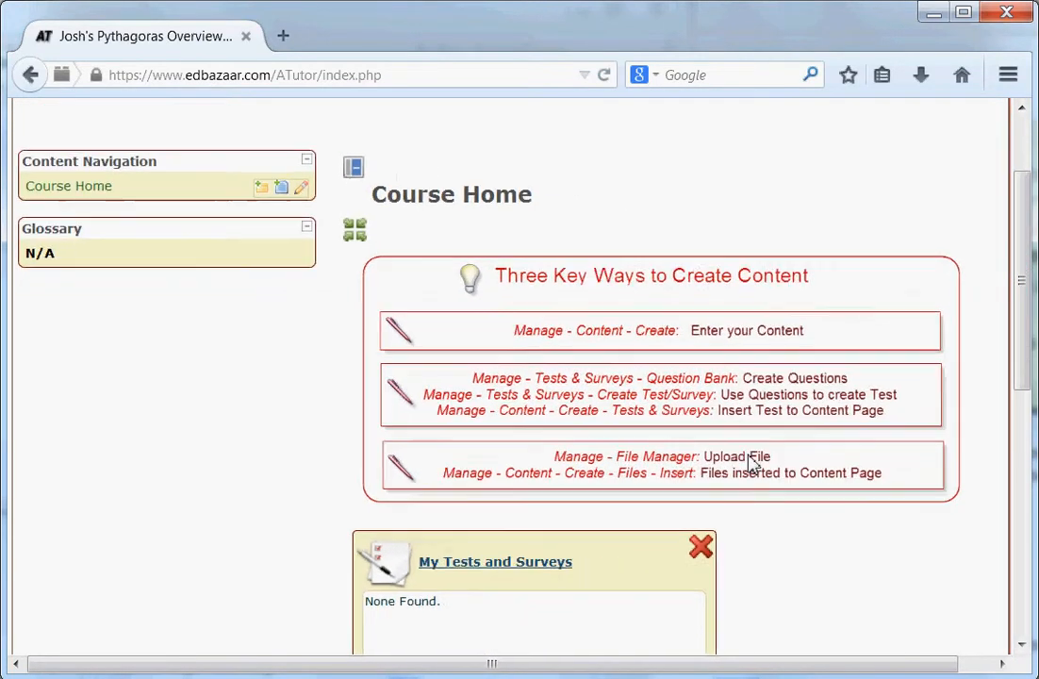
pyautogui.keyDown('ctrl'); pyautogui.scroll(-1, 751, 462); pyautogui.keyUp('ctrl')
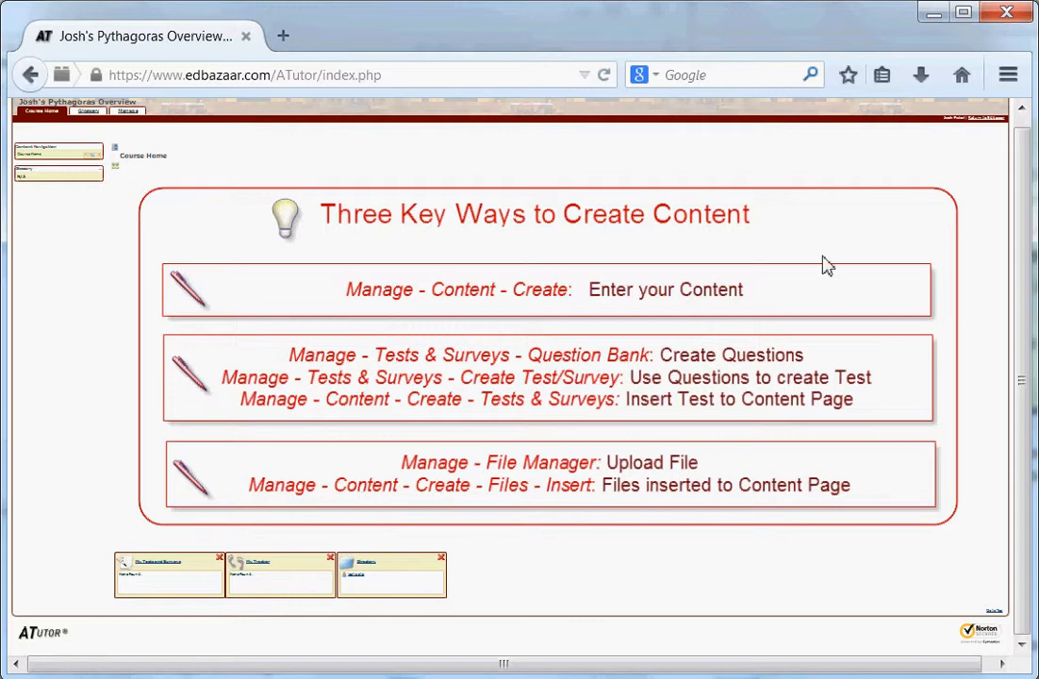
# Restore the zoom level and go to the course's Manage page.
pyautogui.click(1023, 106)
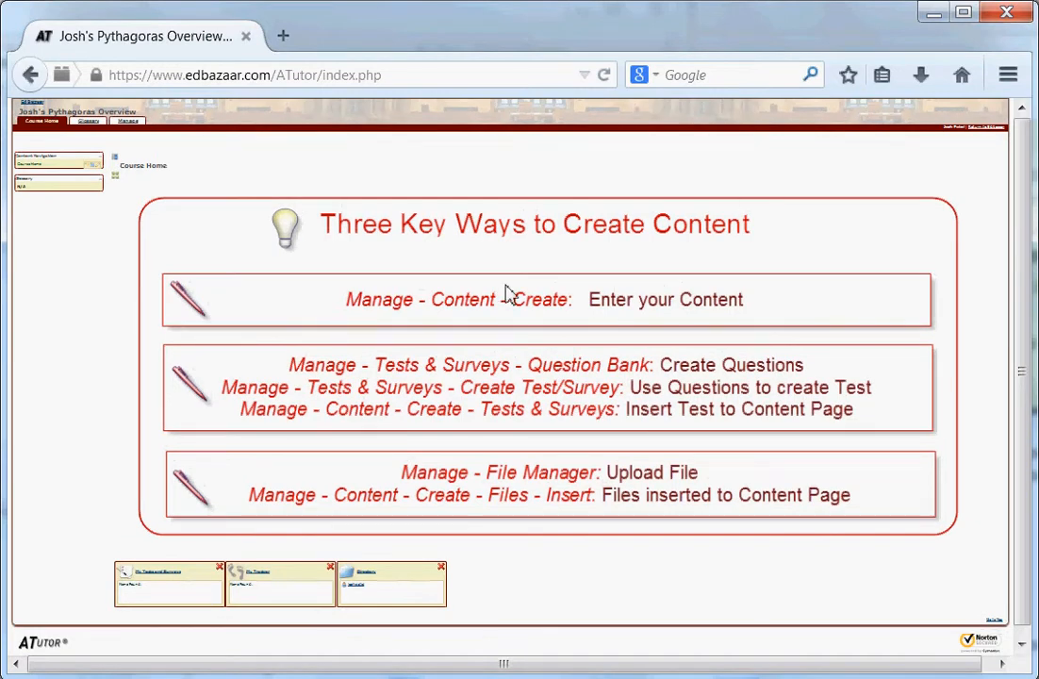
pyautogui.hotkey('ctrl', '+')
pyautogui.hotkey('ctrl', '+')
pyautogui.hotkey('ctrl', '+')
pyautogui.hotkey('ctrl', '+')
pyautogui.hotkey('ctrl', '+')
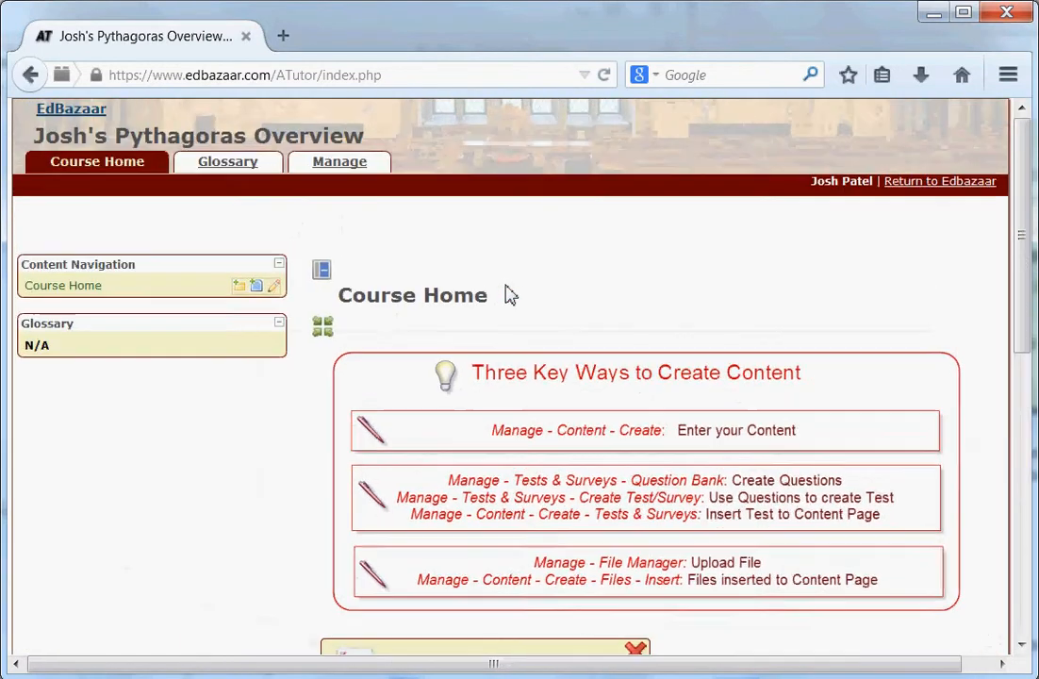
pyautogui.hotkey('ctrl', '+')
pyautogui.hotkey('ctrl', '+')
pyautogui.hotkey('ctrl', '+')
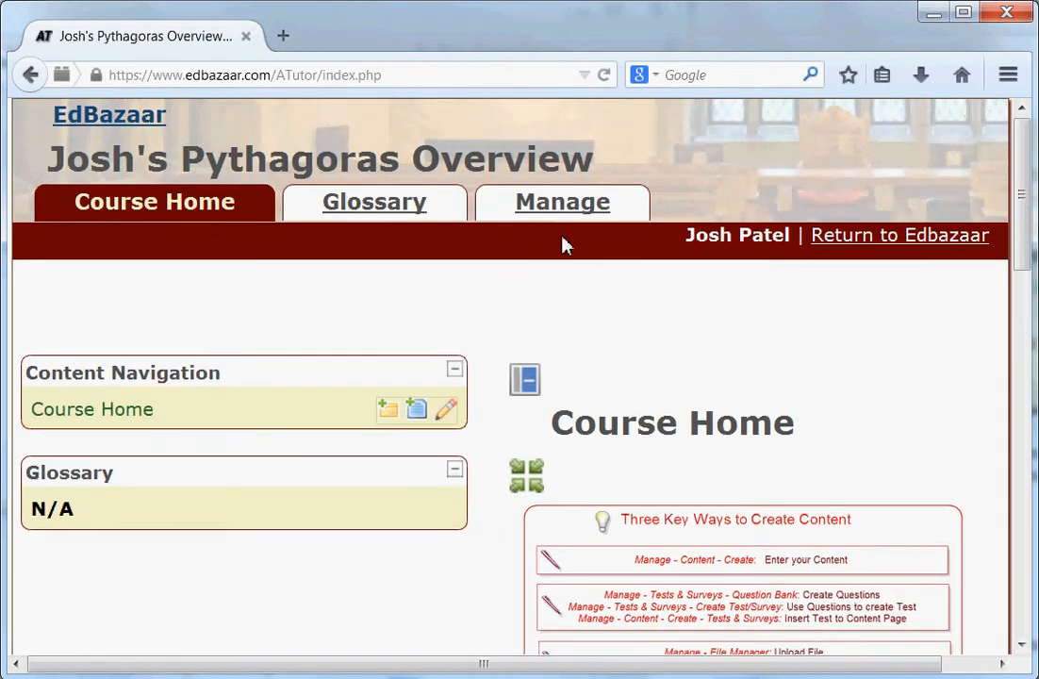
pyautogui.click(580, 223)
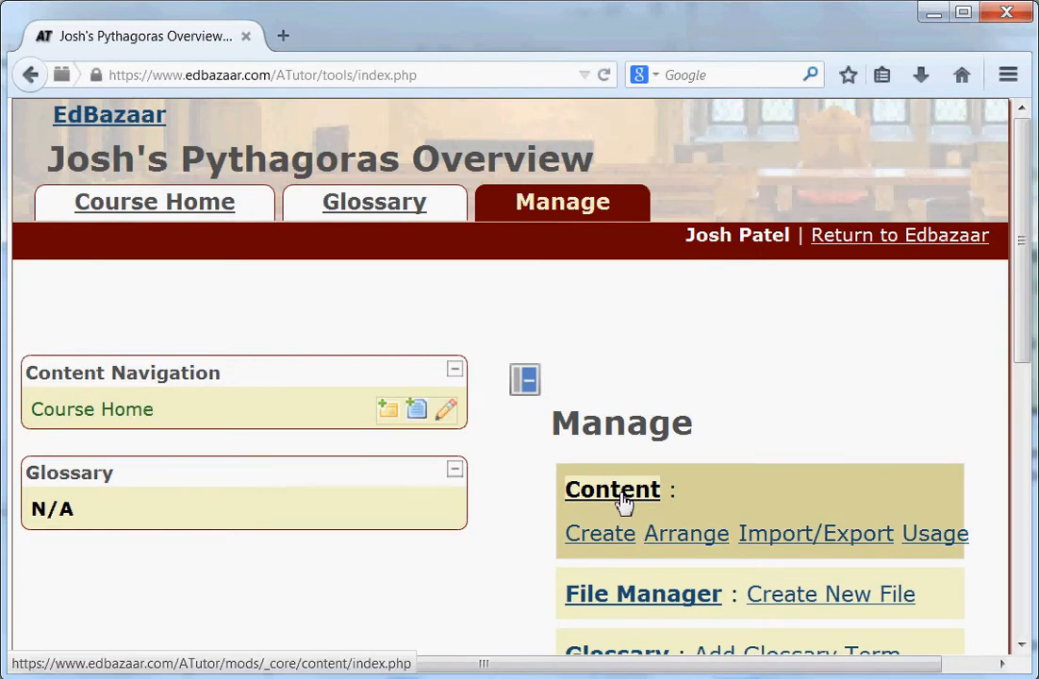
# Create a new content page 'Overview and Illustration' in the HTML visual editor and bring up the File Manager.
pyautogui.click(601, 534)
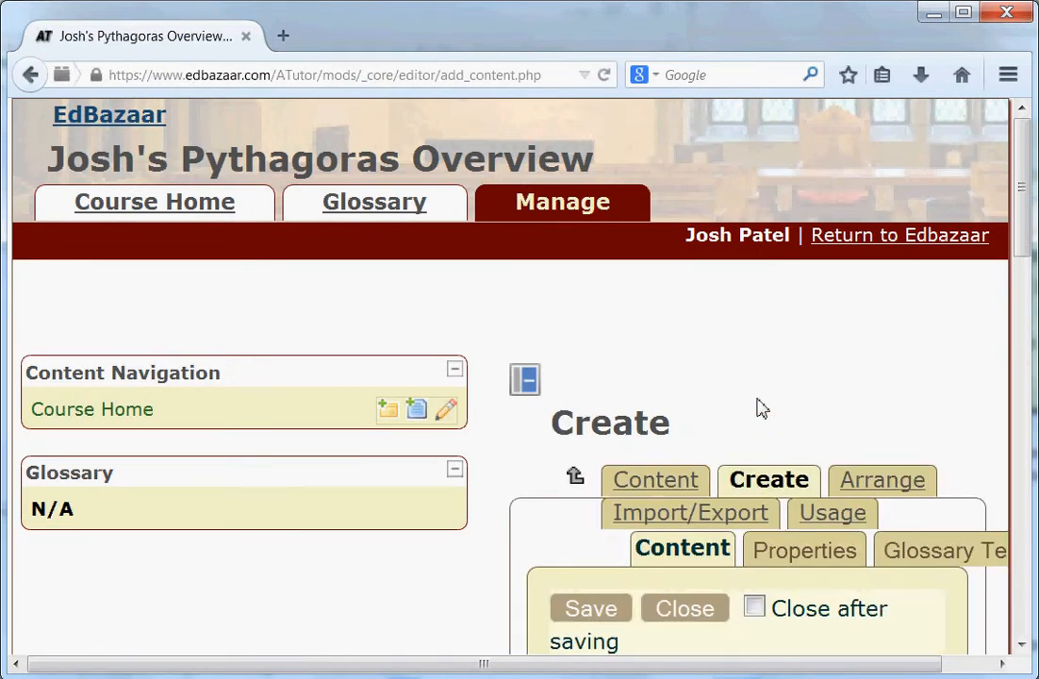
pyautogui.hotkey('ctrl', '-')
pyautogui.hotkey('ctrl', '-')
pyautogui.hotkey('ctrl', '-')
pyautogui.hotkey('ctrl', '-')
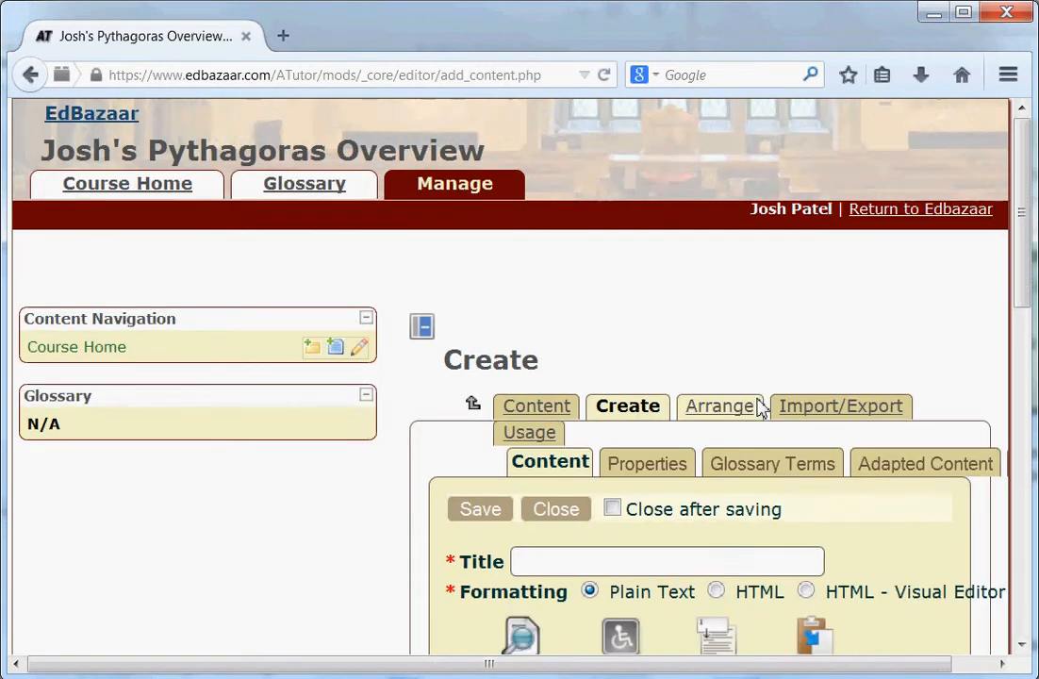
pyautogui.hotkey('ctrl', '-')
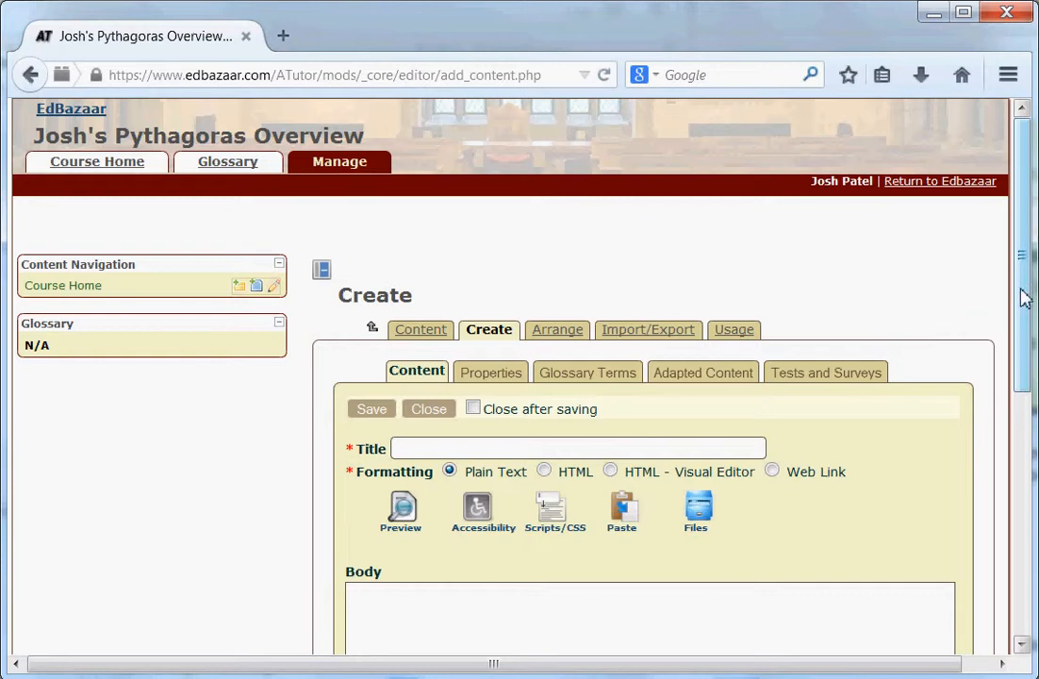
pyautogui.moveTo(1021, 297); pyautogui.dragTo(1022, 353)
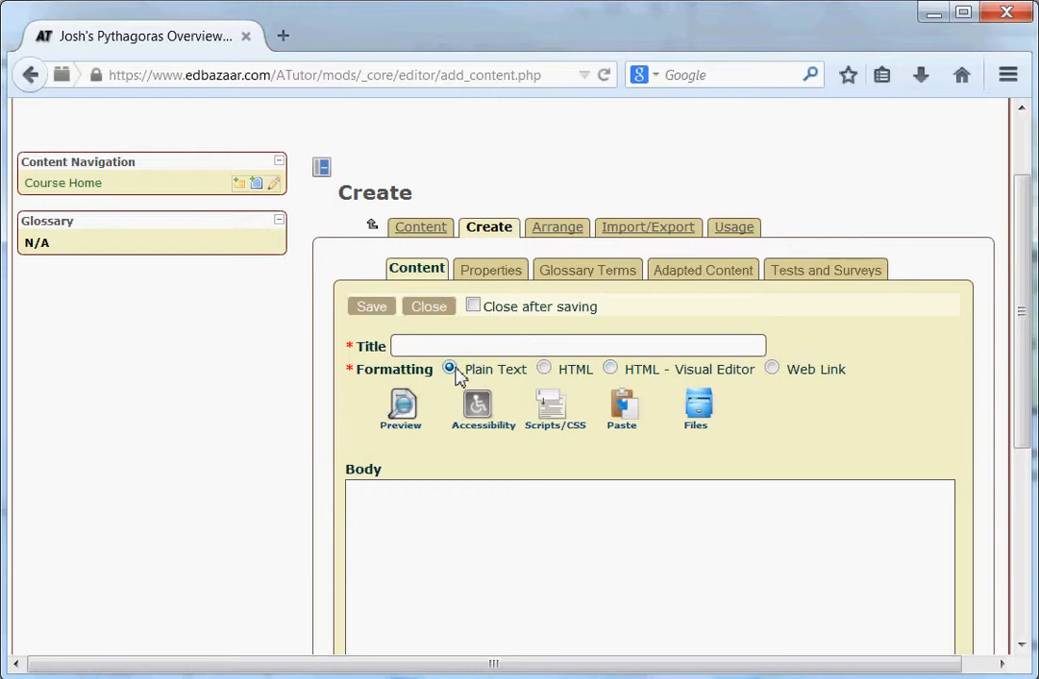
pyautogui.click(611, 370)
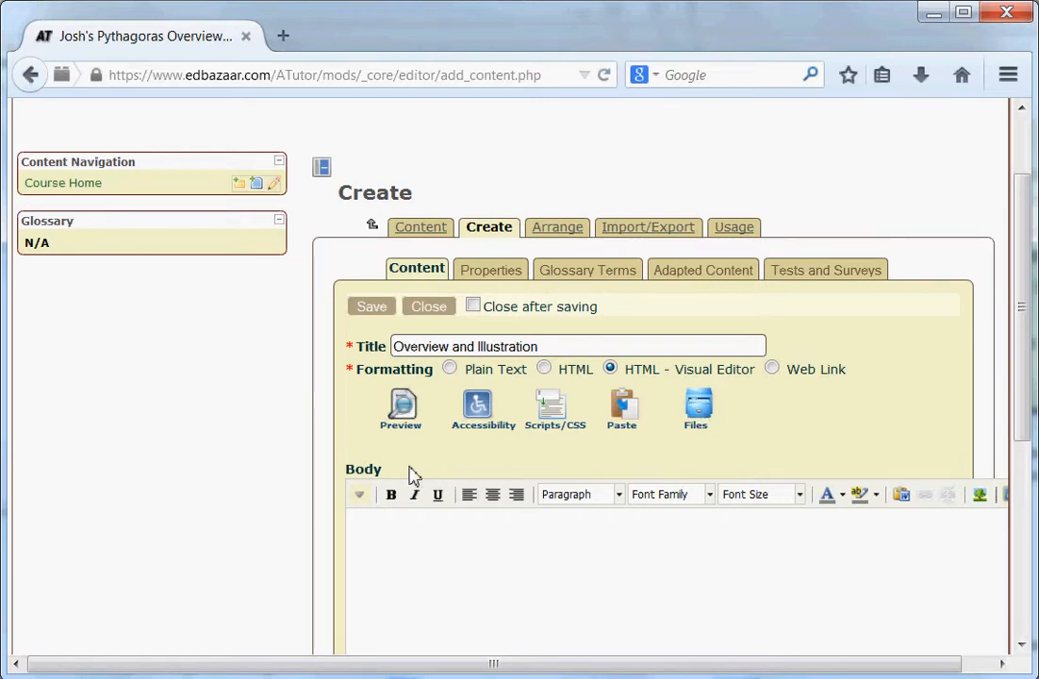
pyautogui.click(716, 411)
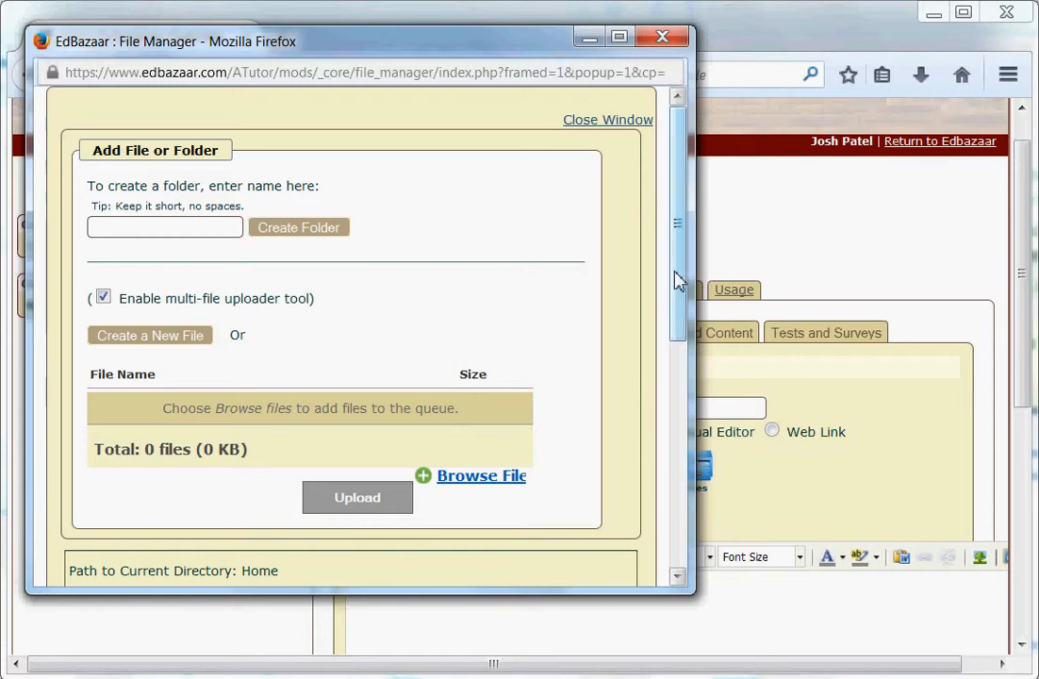
# Insert a link to Pythagoras_Theorem_Illustration.pdf into the page body, then return to the editor.
pyautogui.moveTo(676, 273); pyautogui.dragTo(673, 394)
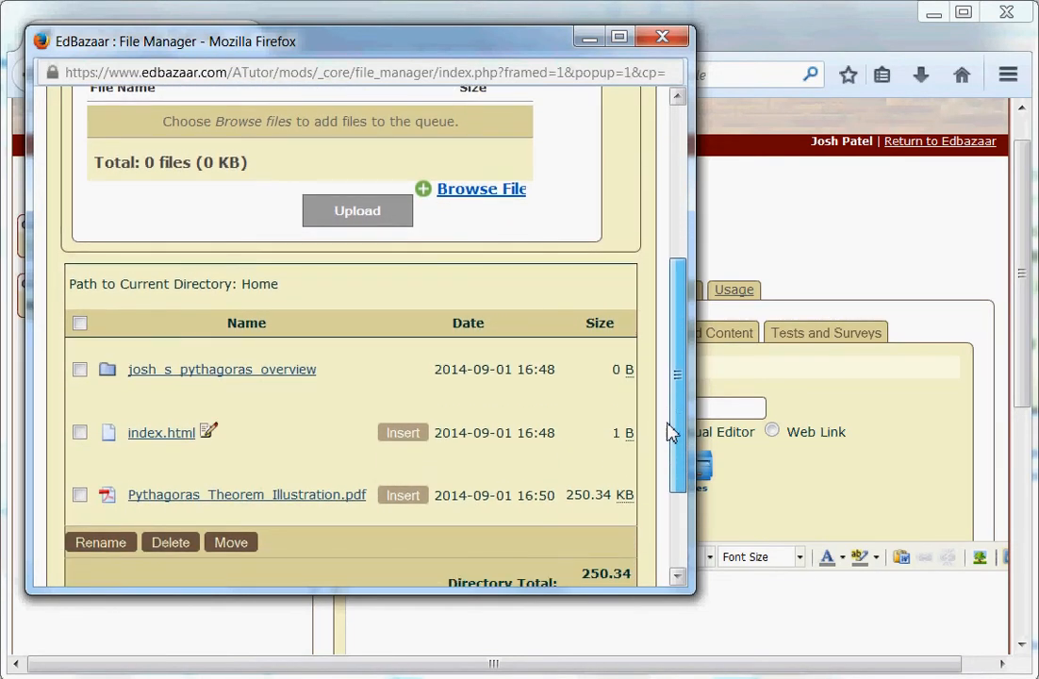
pyautogui.scroll(-1, 668, 431)
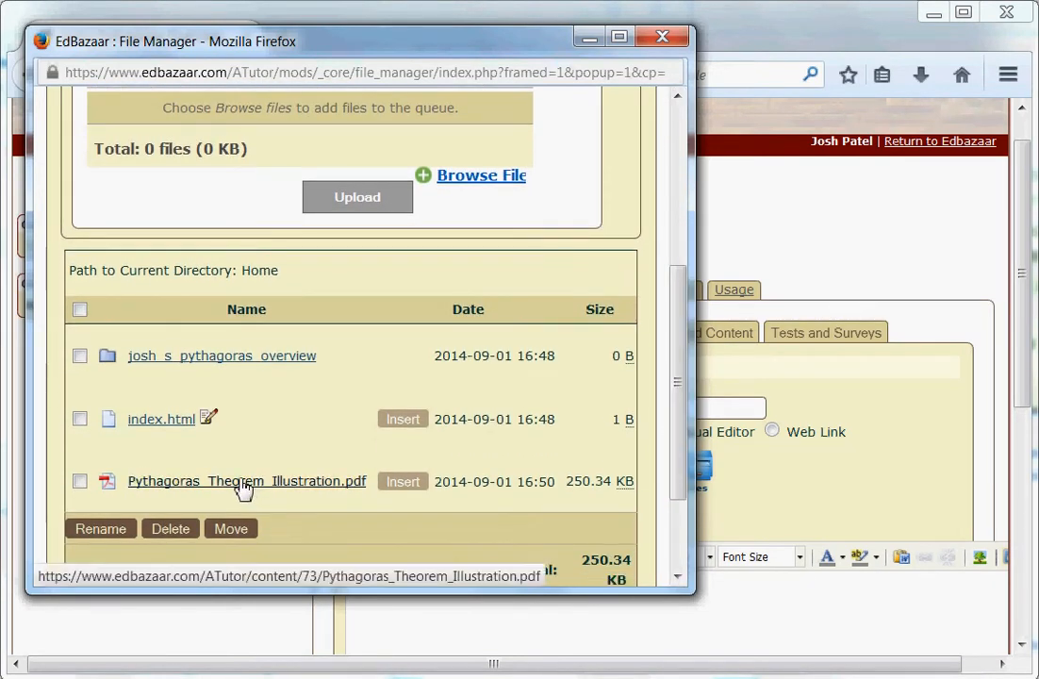
pyautogui.click(81, 482)
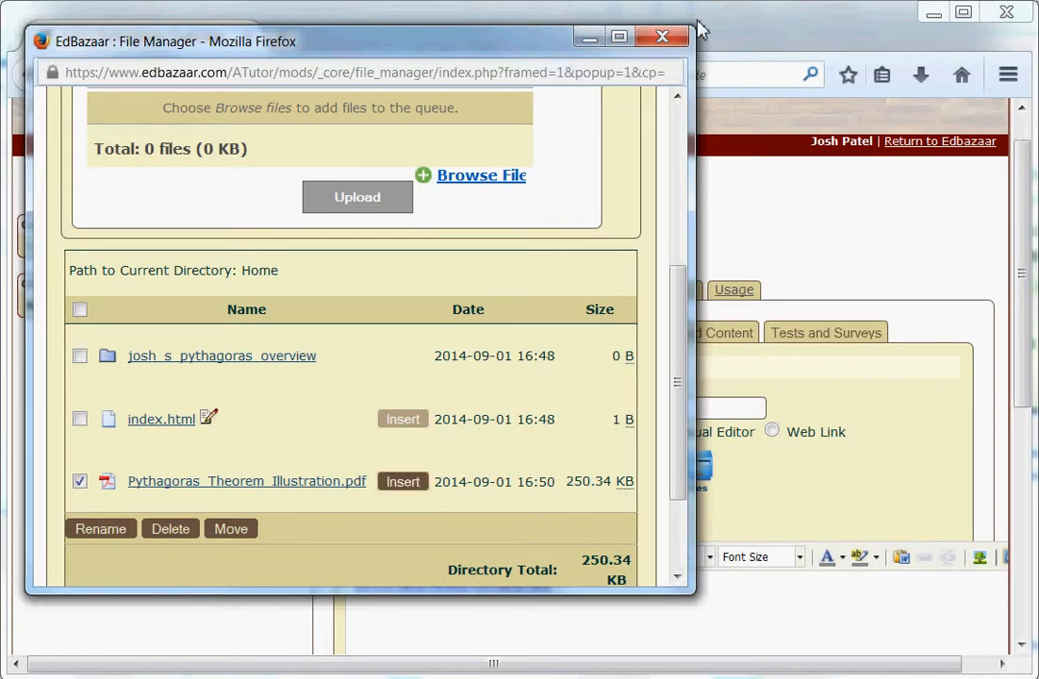
pyautogui.click(732, 29)
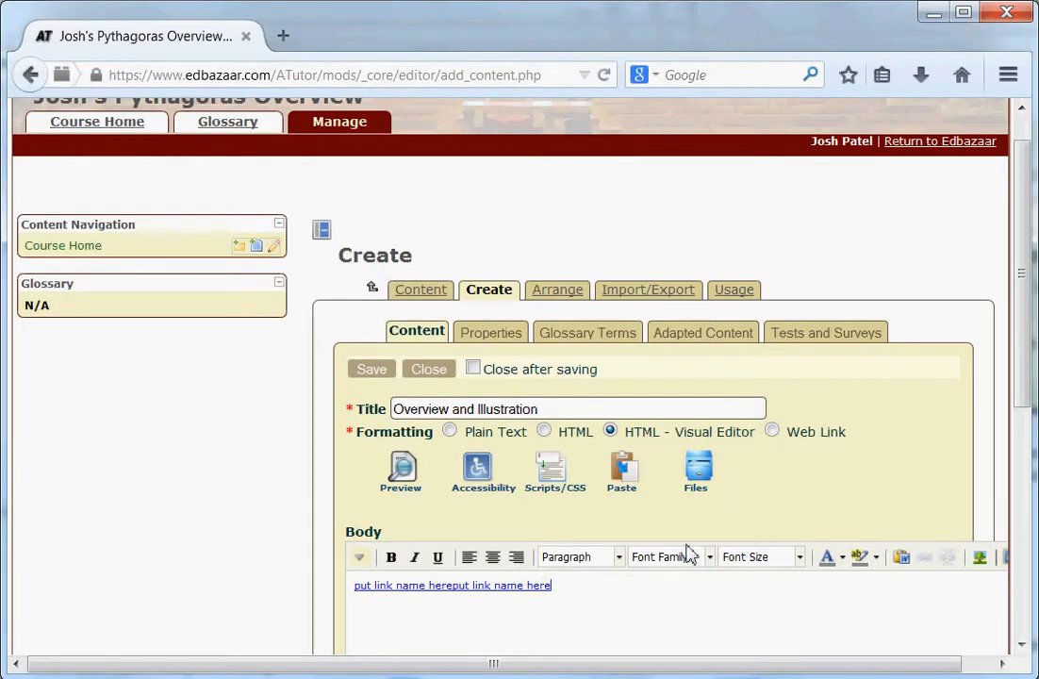
# Delete the duplicate 'put link name here' placeholder and rename the link 'pdf link to Pythagoras Illstration'.
pyautogui.click(614, 626)
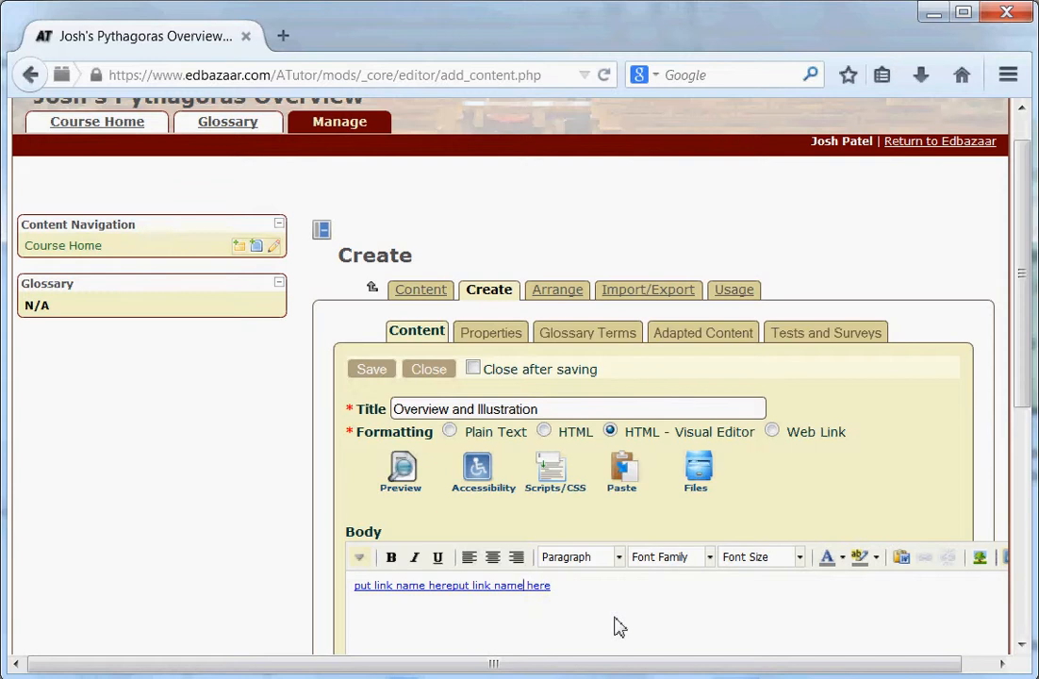
pyautogui.press('Left')
pyautogui.press('Return')
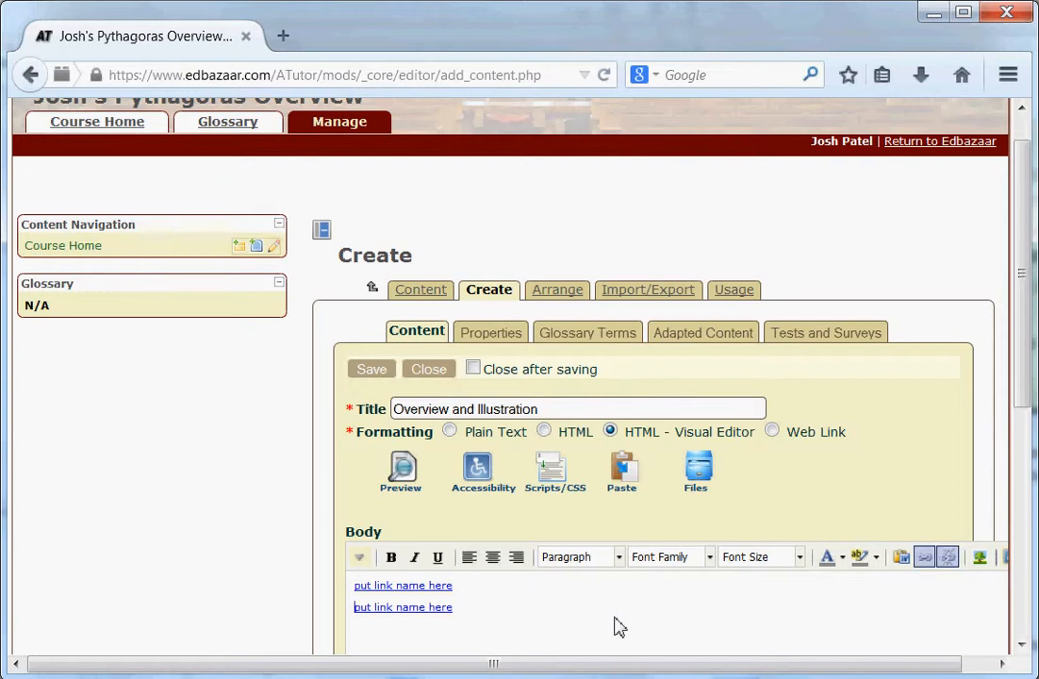
pyautogui.click(478, 612)
pyautogui.press('BackSpace')
pyautogui.press('BackSpace')
pyautogui.press('BackSpace')
pyautogui.press('BackSpace')
pyautogui.press('BackSpace')
pyautogui.press('BackSpace')
pyautogui.press('BackSpace')
pyautogui.press('BackSpace')
pyautogui.press('BackSpace')
pyautogui.press('BackSpace')
pyautogui.press('BackSpace')
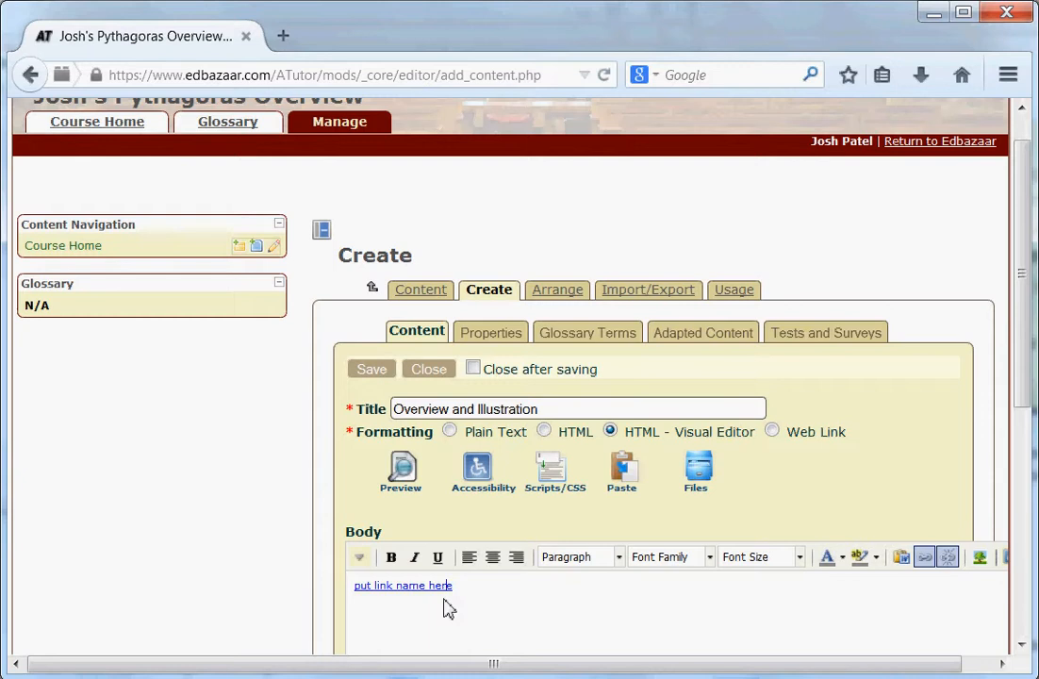
pyautogui.press('BackSpace')
pyautogui.press('BackSpace')
pyautogui.press('BackSpace')
pyautogui.press('BackSpace')
pyautogui.press('BackSpace')
pyautogui.press('BackSpace')
pyautogui.press('BackSpace')
pyautogui.press('BackSpace')
pyautogui.press('BackSpace')
pyautogui.press('BackSpace')
pyautogui.press('BackSpace')
pyautogui.press('BackSpace')
pyautogui.press('BackSpace')
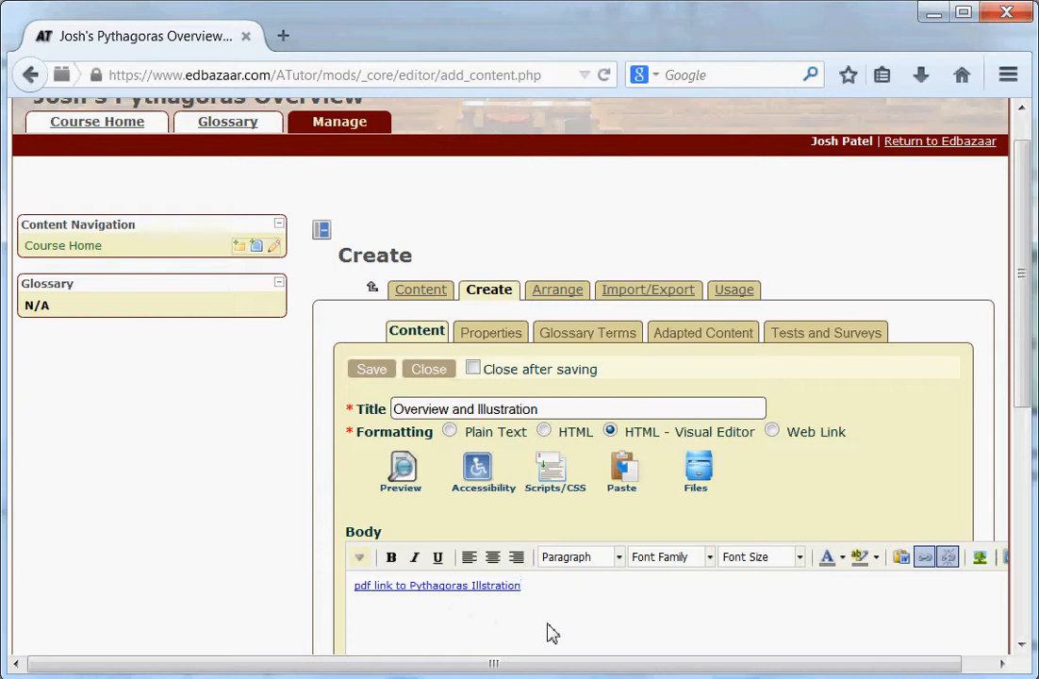
# Show the full formatting toolbar and select the pdf link text, leaving its colour unchanged.
pyautogui.click(359, 558)
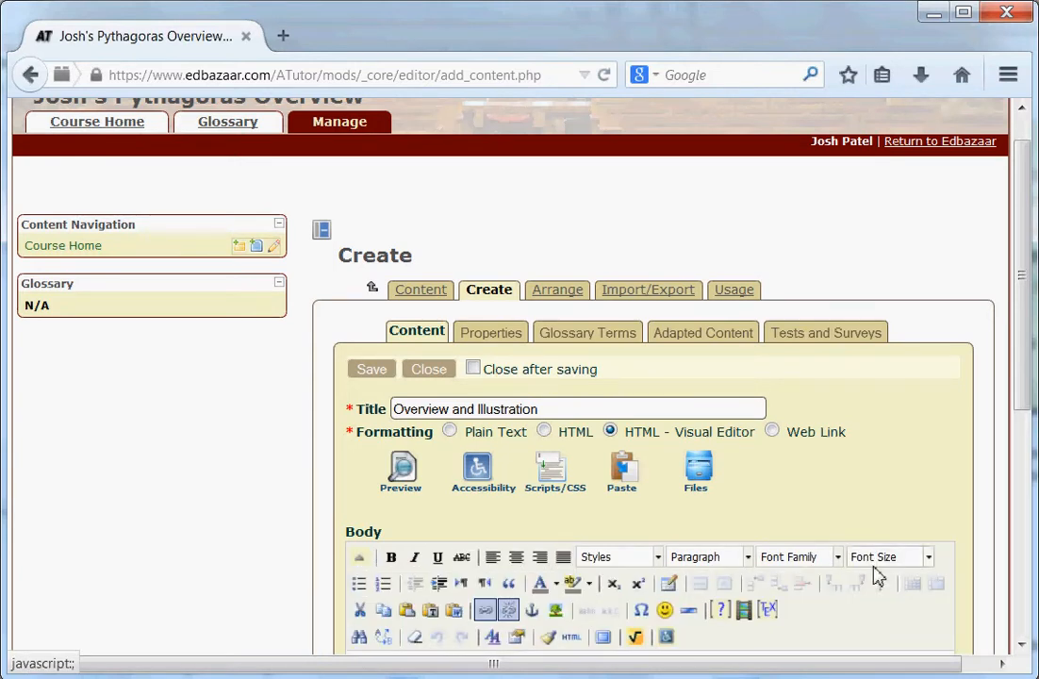
pyautogui.moveTo(1028, 372); pyautogui.dragTo(1025, 494)
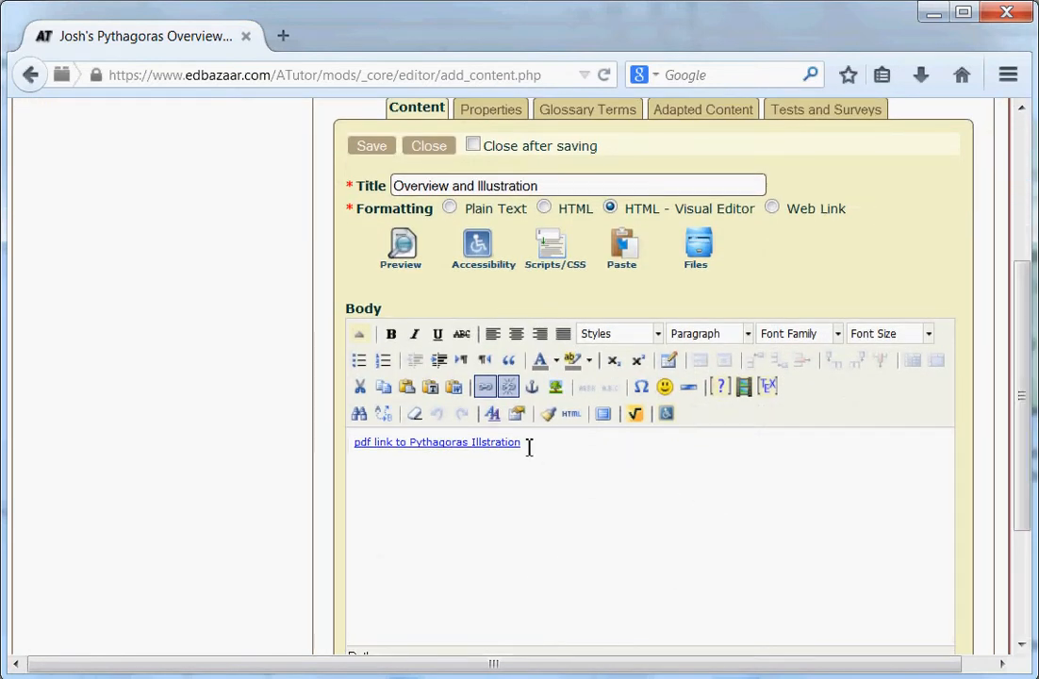
pyautogui.moveTo(529, 447); pyautogui.dragTo(351, 457)
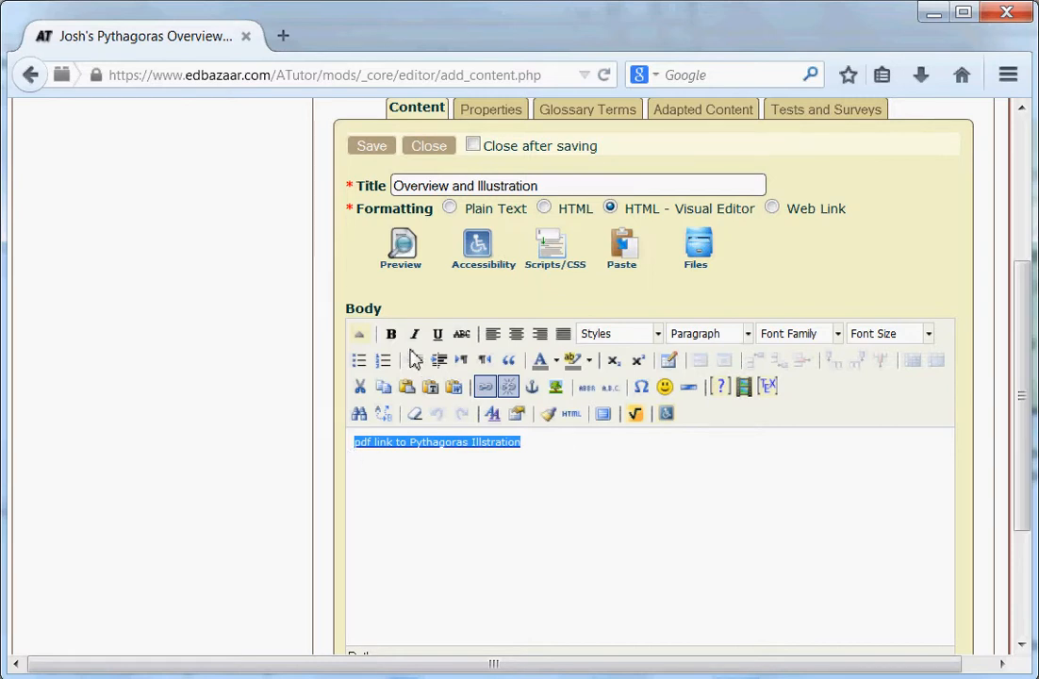
pyautogui.click(557, 364)
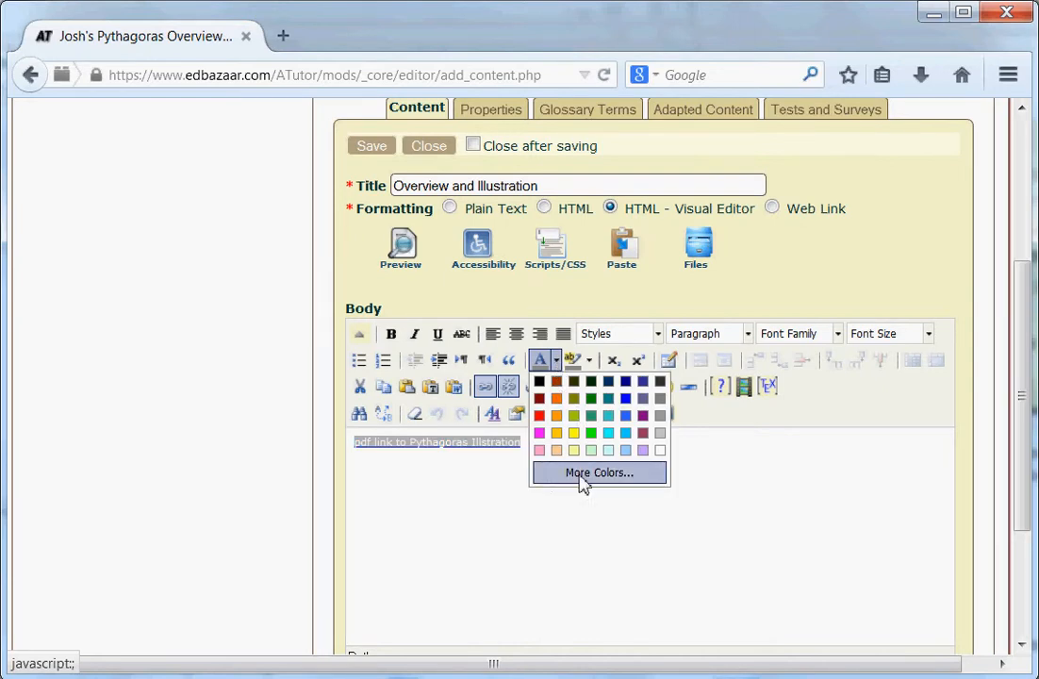
pyautogui.click(503, 515)
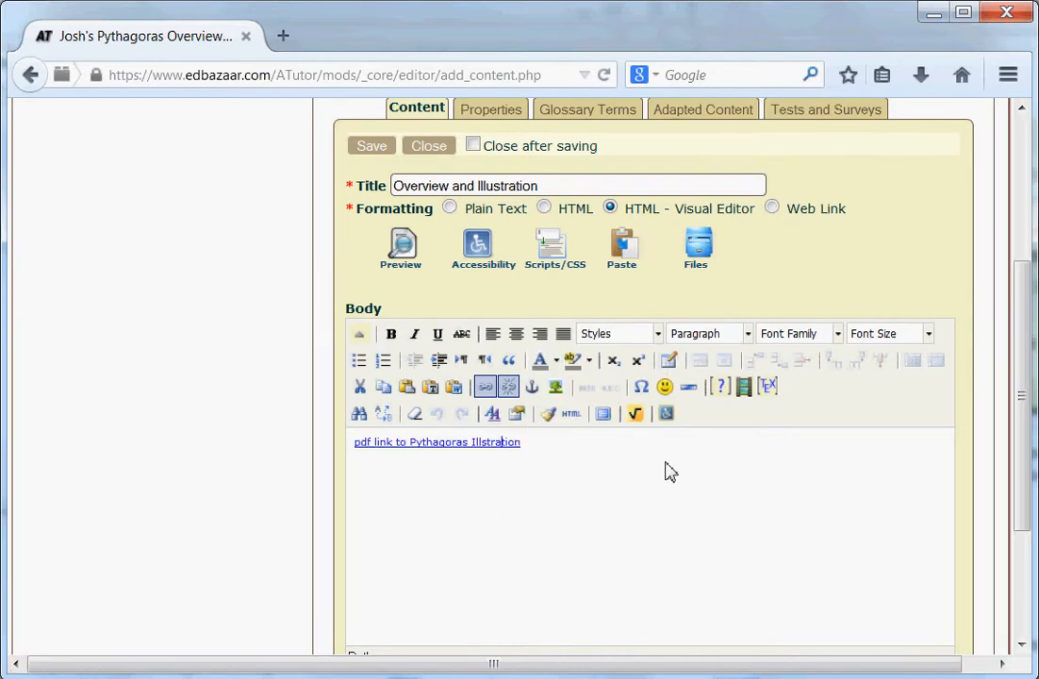
pyautogui.moveTo(551, 445); pyautogui.dragTo(336, 454)
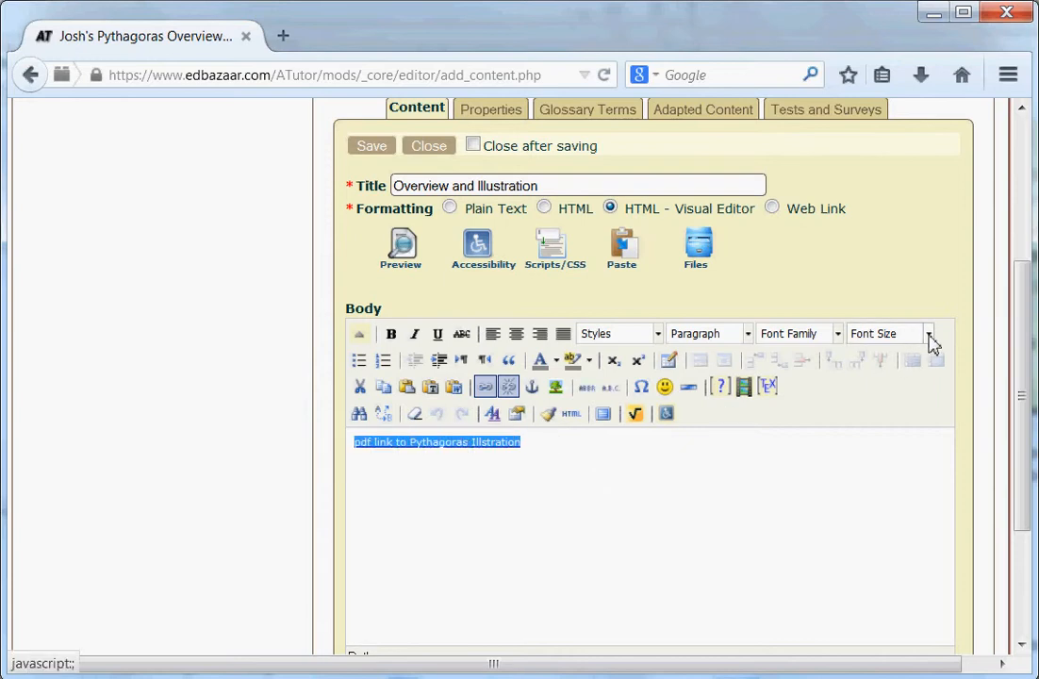
# Set the link text to font size 4 (14pt) and add an empty line above it.
pyautogui.click(928, 335)
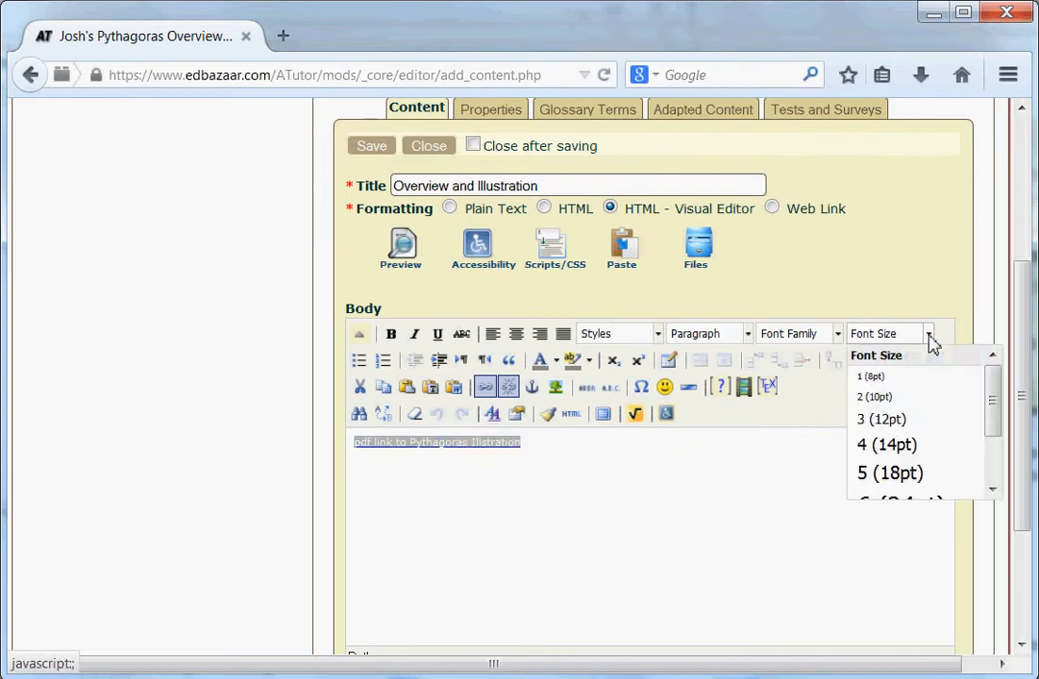
pyautogui.click(896, 451)
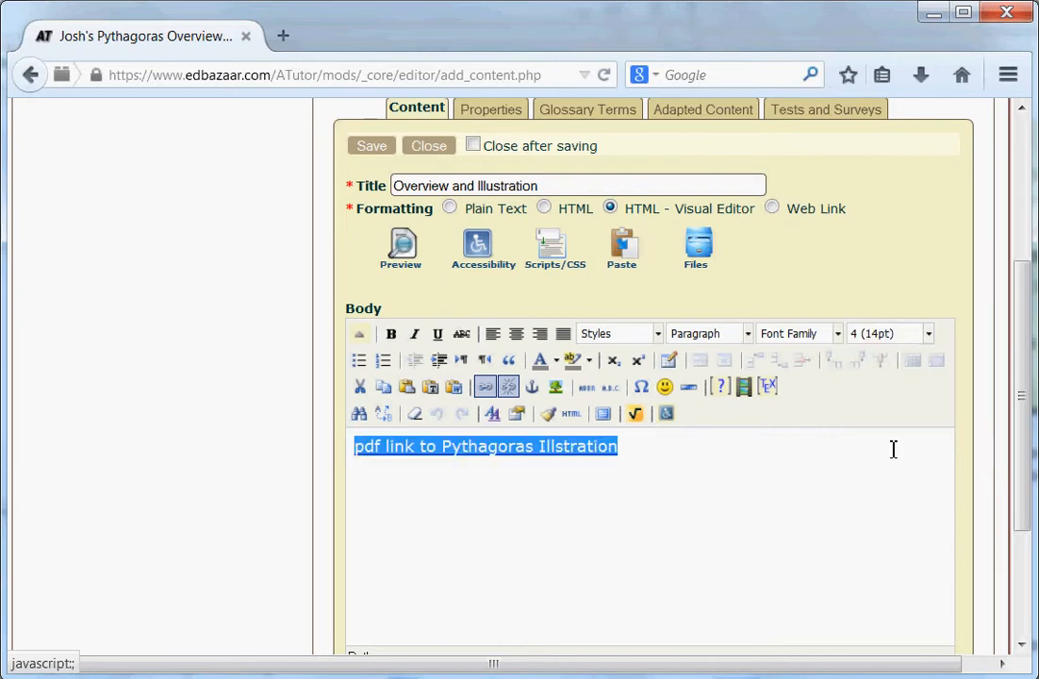
pyautogui.click(703, 487)
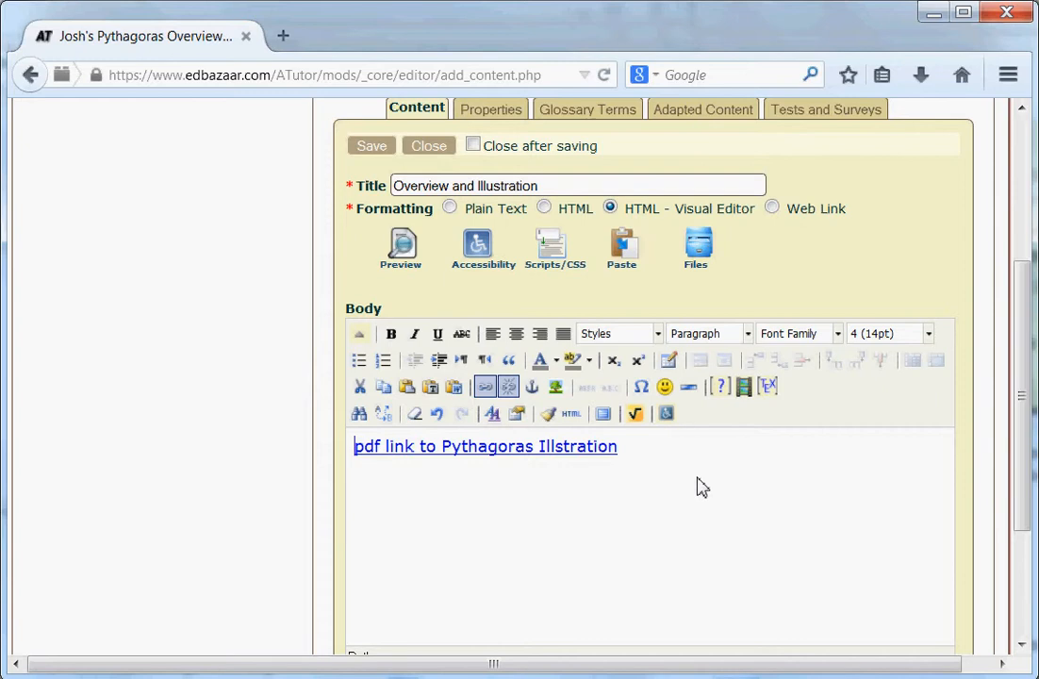
pyautogui.press('Return')
pyautogui.press('Up')
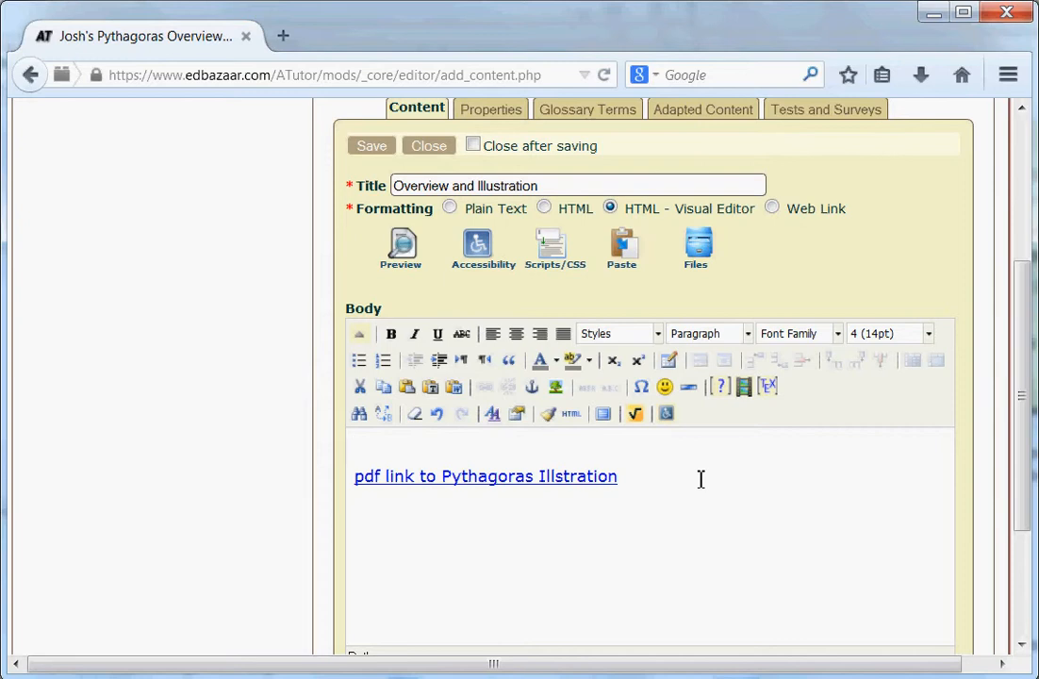
# Add 'Clicking on the link below provides an illustration via a pdf file:' above the link, italicizing 'below'.
pyautogui.write('Clicking on the l')
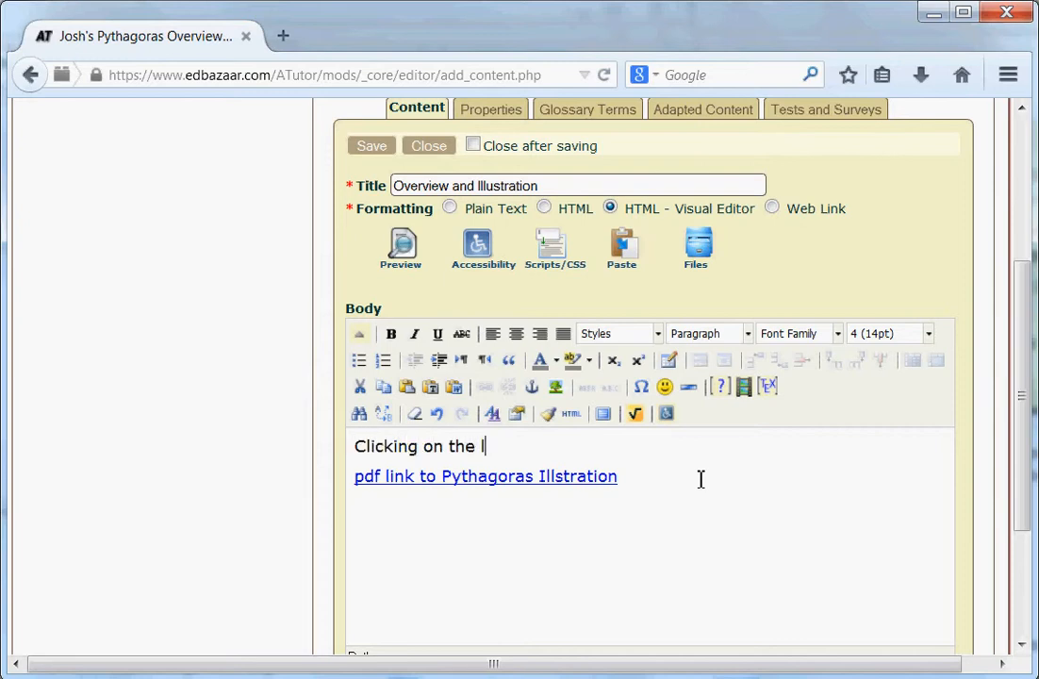
pyautogui.write('ink below')
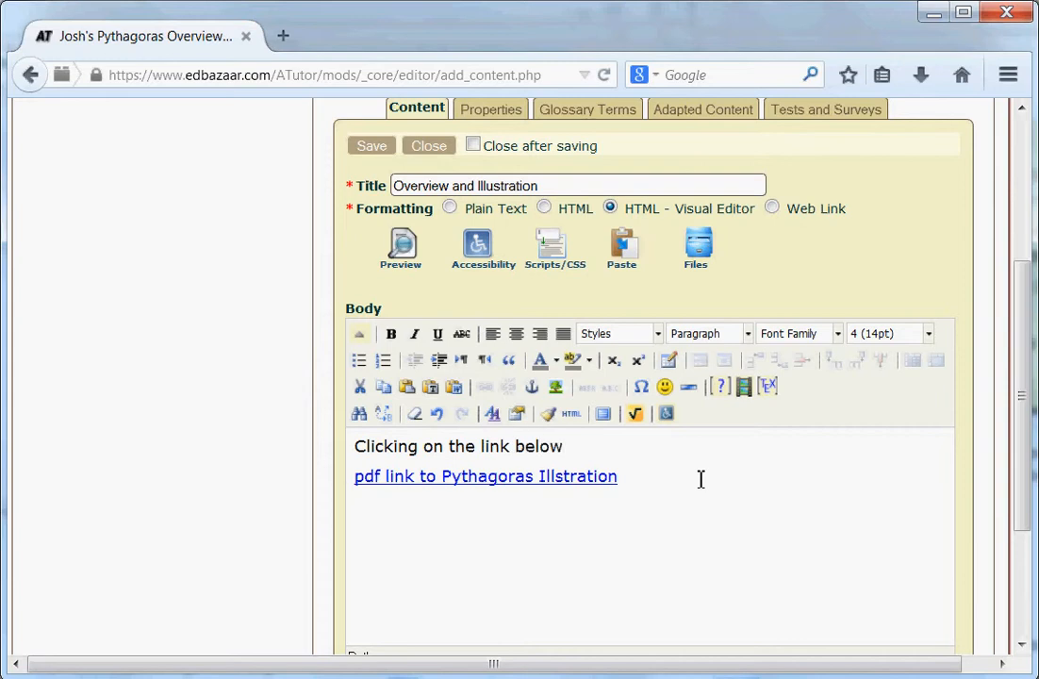
pyautogui.write(' provides an illustratio')
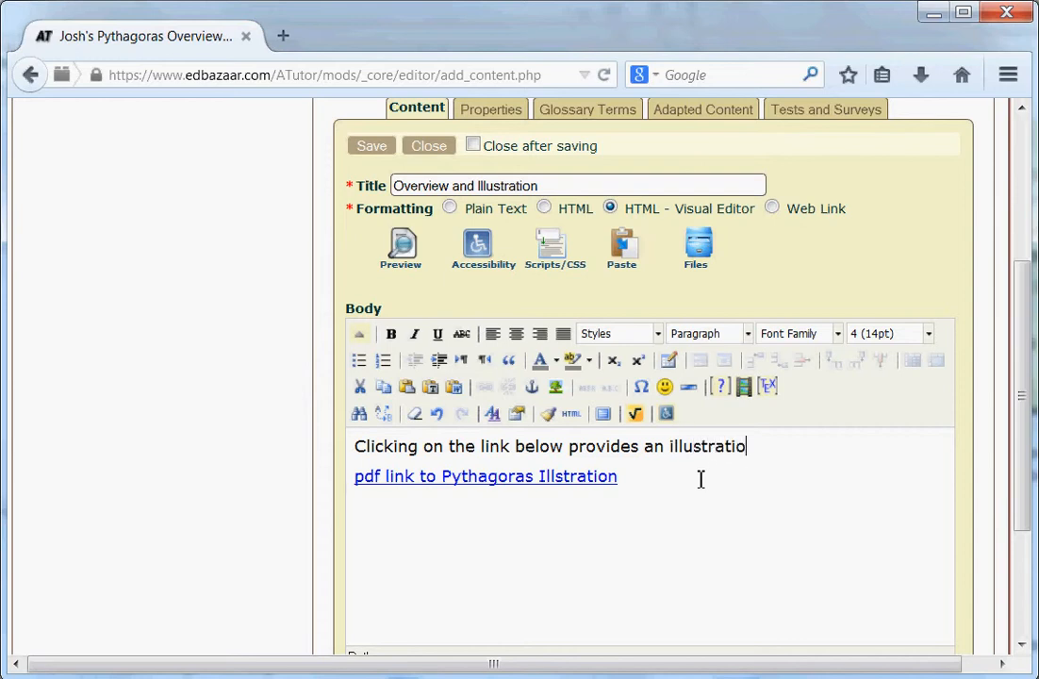
pyautogui.write('n via a pdf file:')
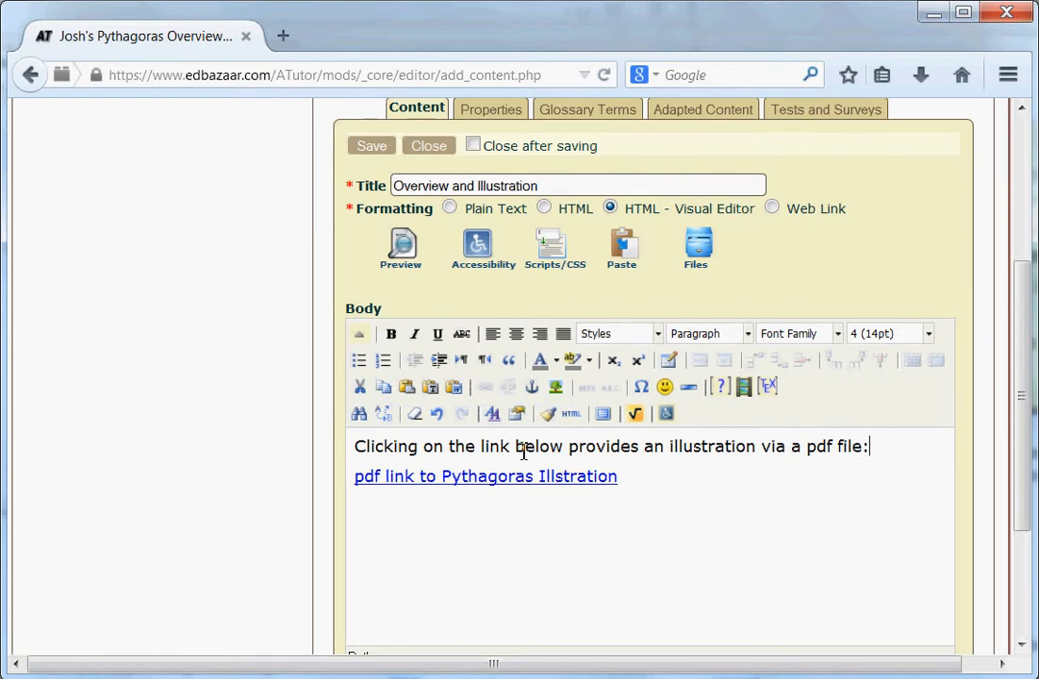
pyautogui.moveTo(518, 447); pyautogui.dragTo(560, 447)
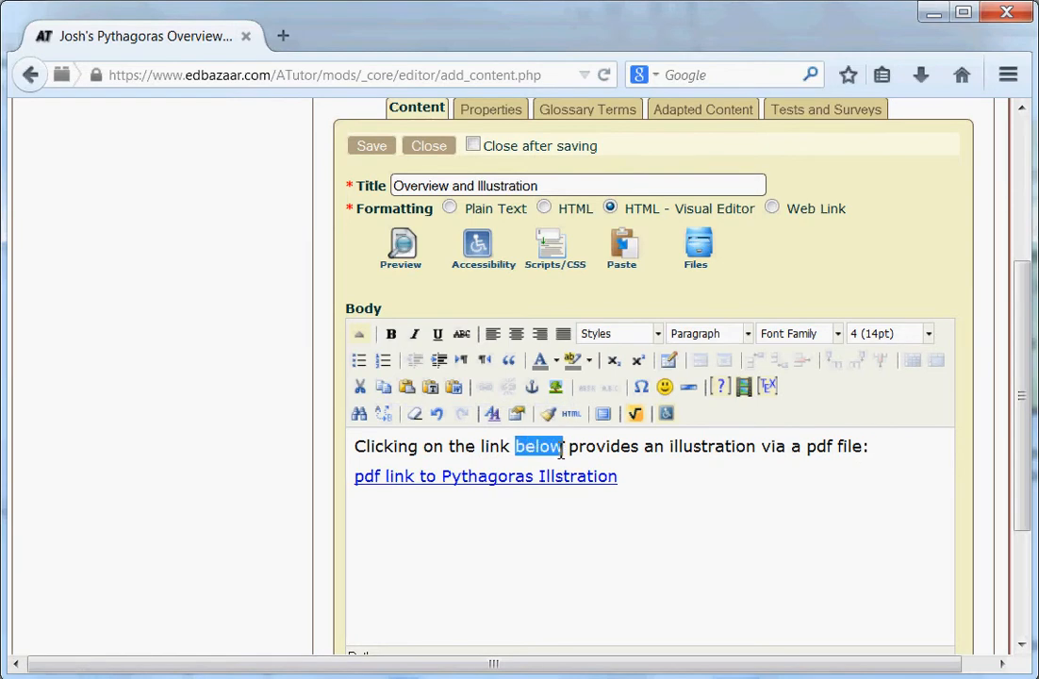
pyautogui.click(415, 333)
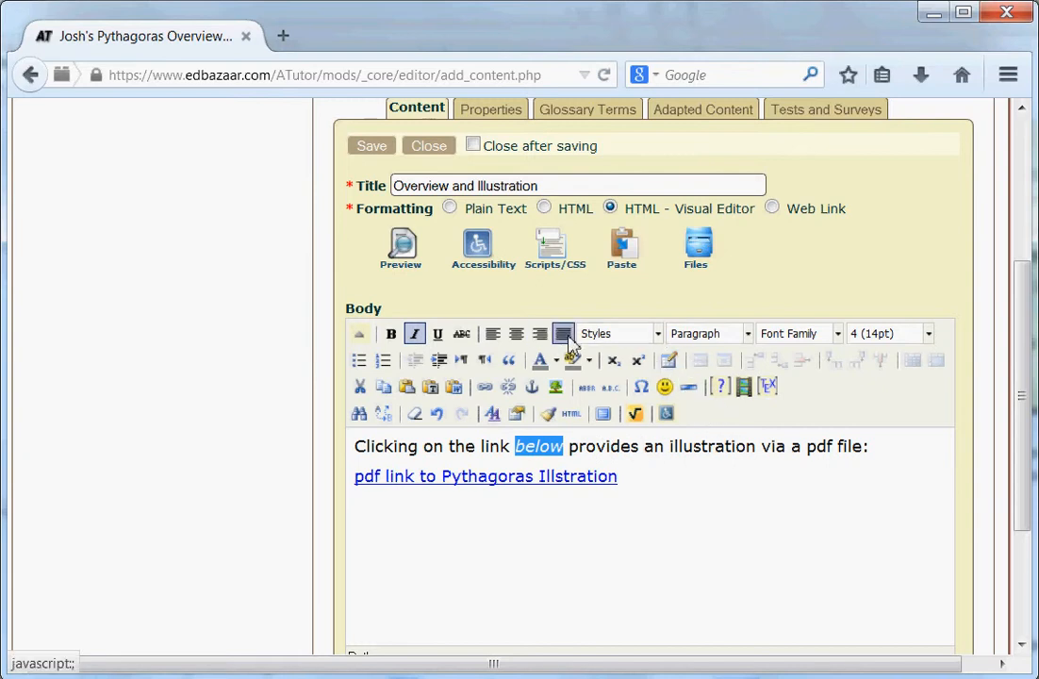
pyautogui.click(881, 447)
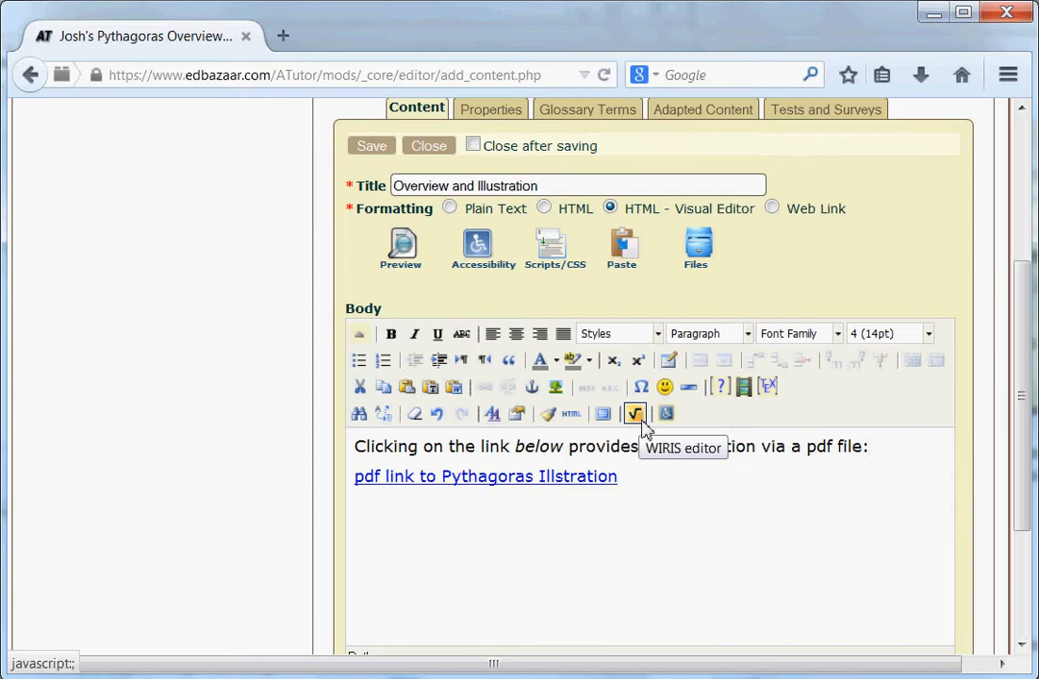
# Browse the special characters without inserting one, then collapse the formatting toolbar to one row.
pyautogui.click(641, 387)
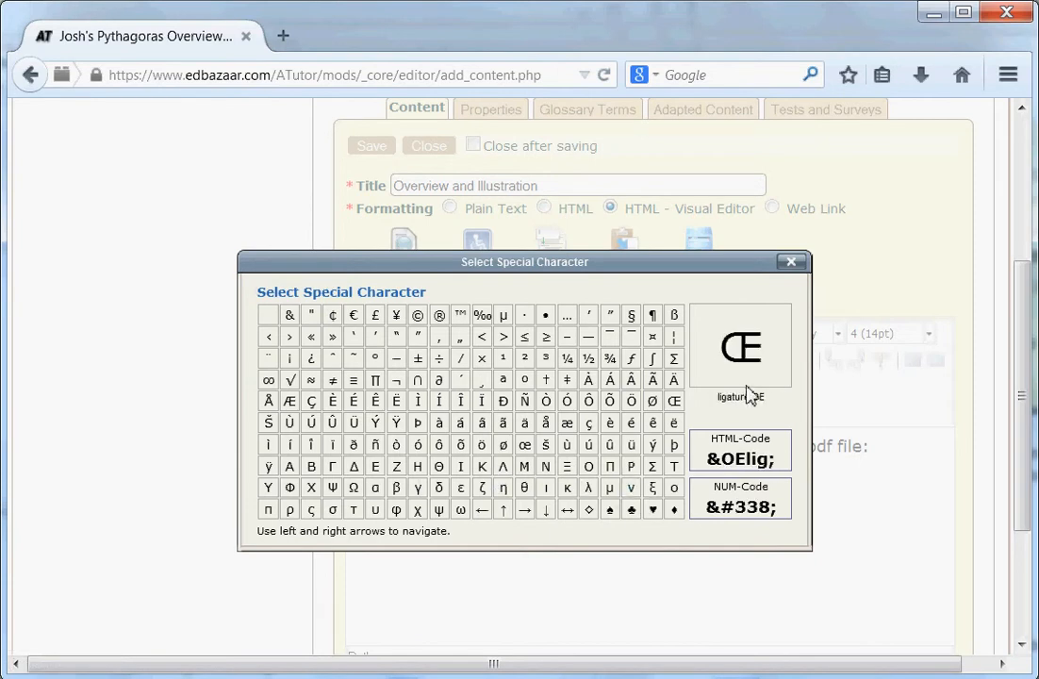
pyautogui.click(790, 263)
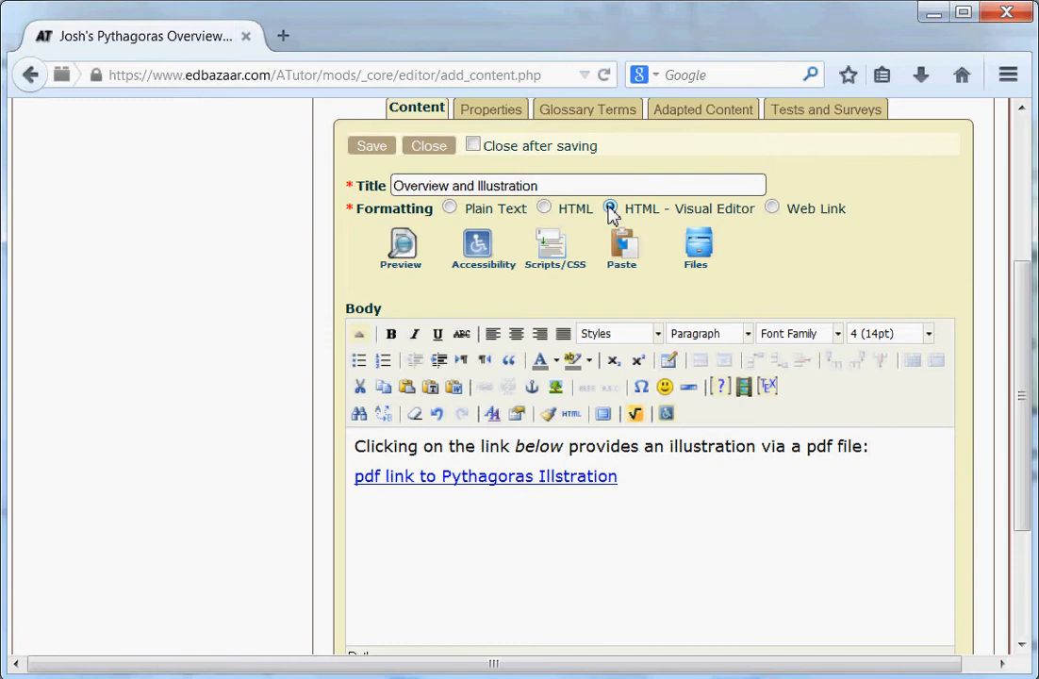
pyautogui.click(358, 336)
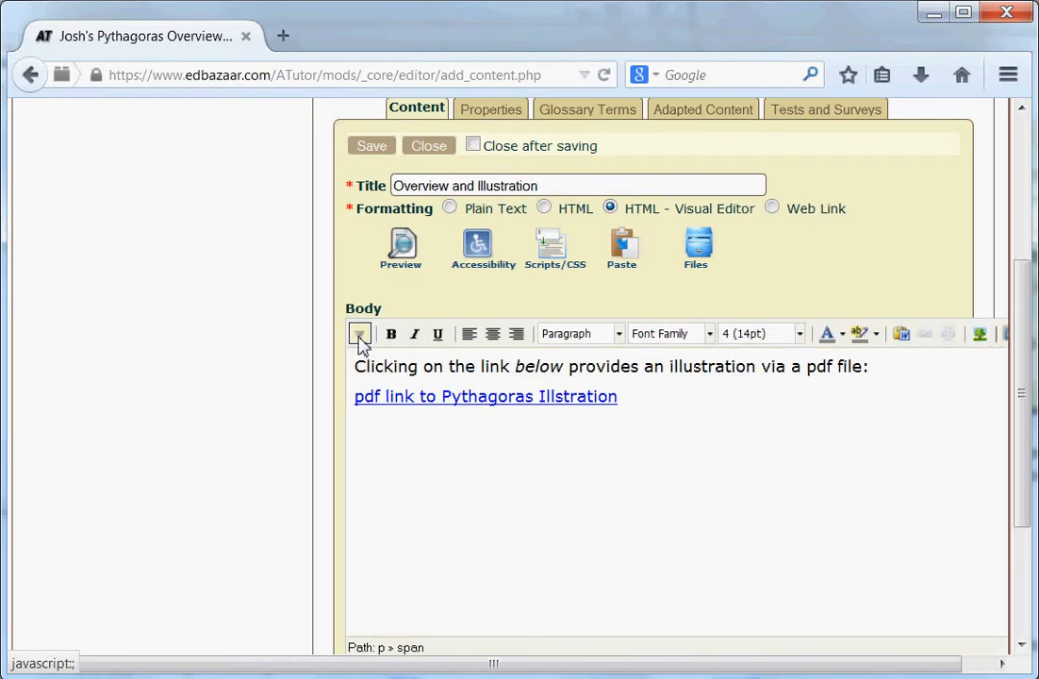
# Save the Overview and Illustration page and open it from Content Navigation to view the result.
pyautogui.click(358, 340)
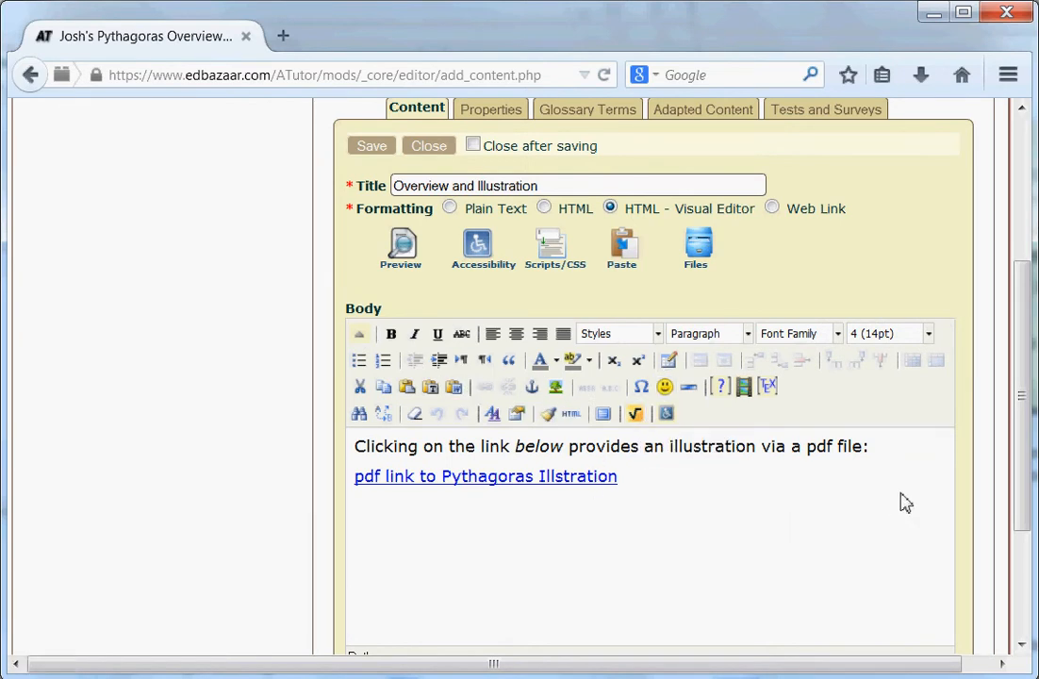
pyautogui.moveTo(1023, 510); pyautogui.dragTo(1022, 369)
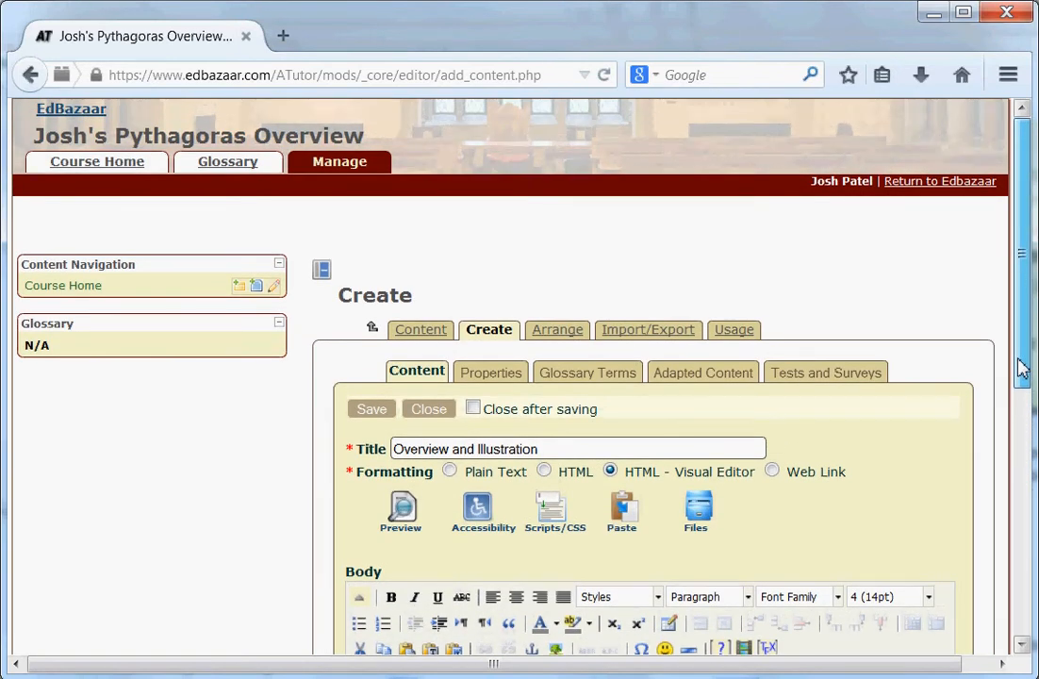
pyautogui.moveTo(1023, 370); pyautogui.dragTo(1020, 394)
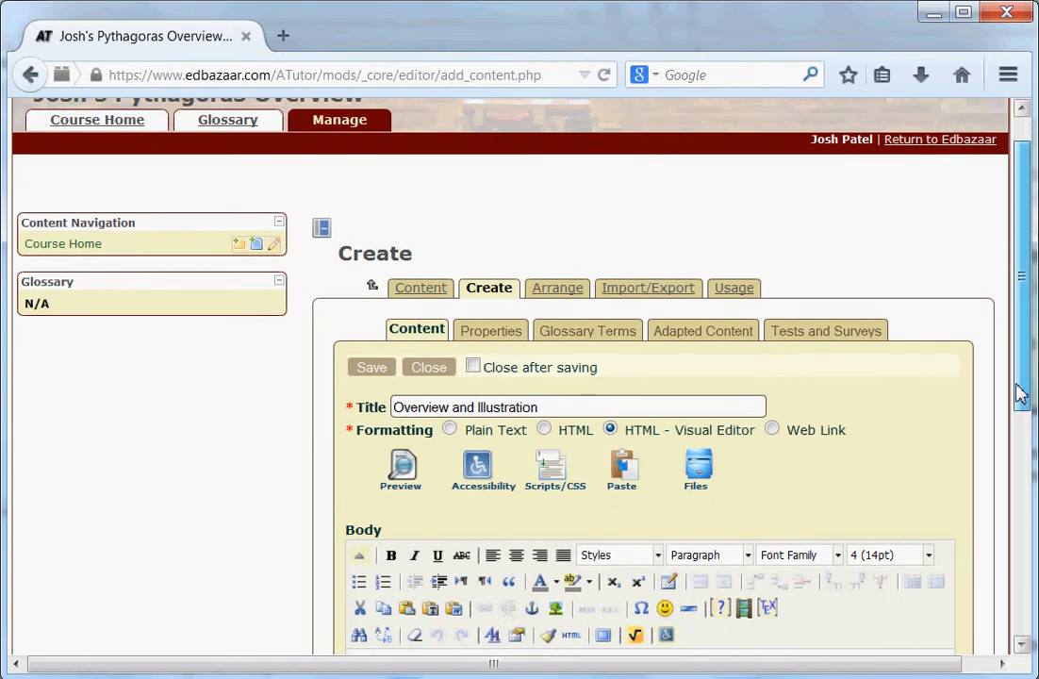
pyautogui.click(373, 369)
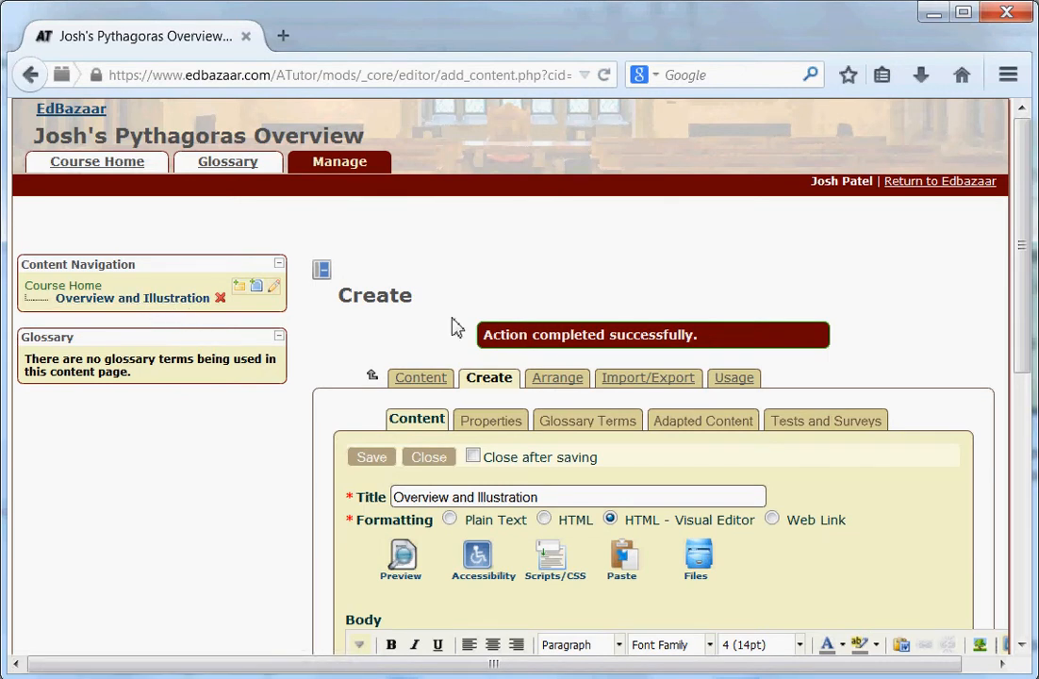
pyautogui.click(154, 302)
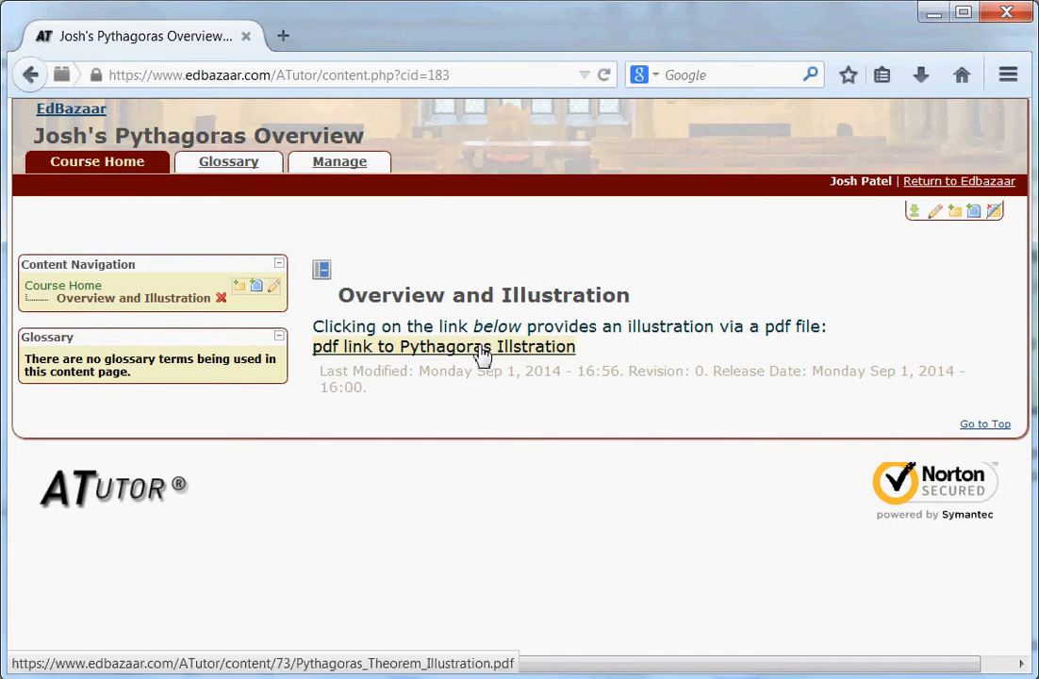
pyautogui.click(483, 355)
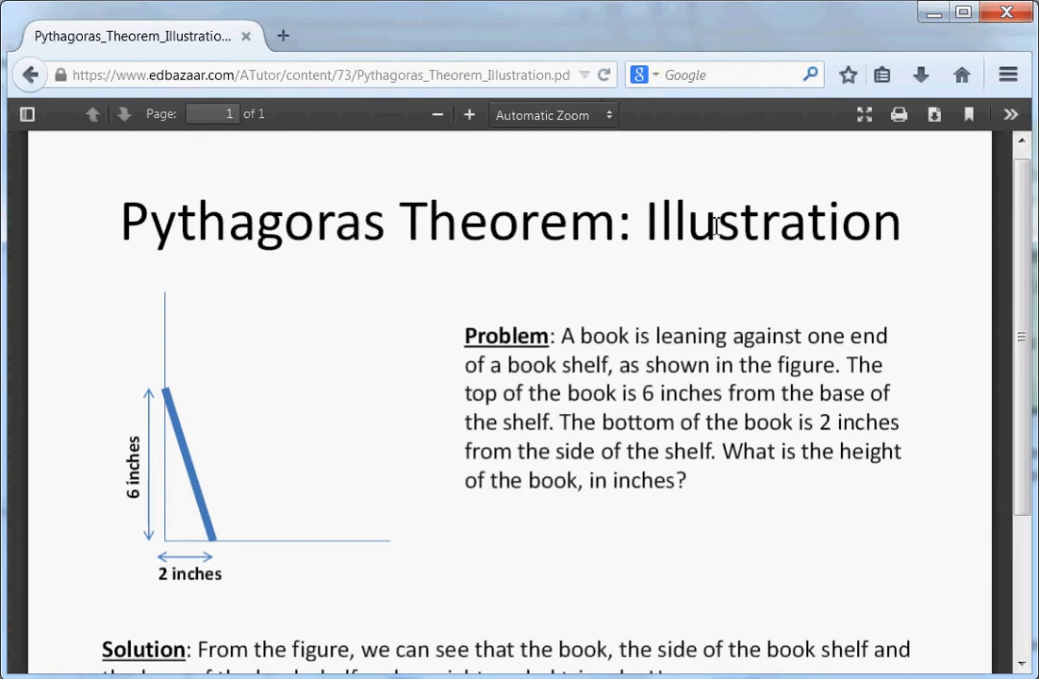
pyautogui.moveTo(1028, 302); pyautogui.dragTo(1030, 340)
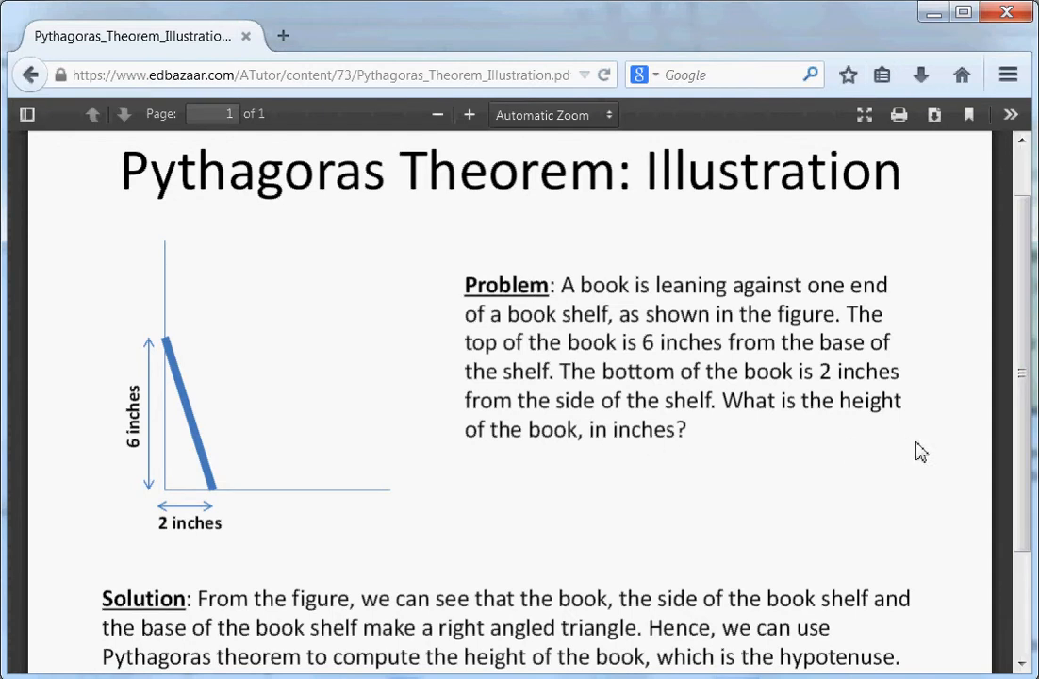
pyautogui.moveTo(1027, 486); pyautogui.dragTo(1009, 376)
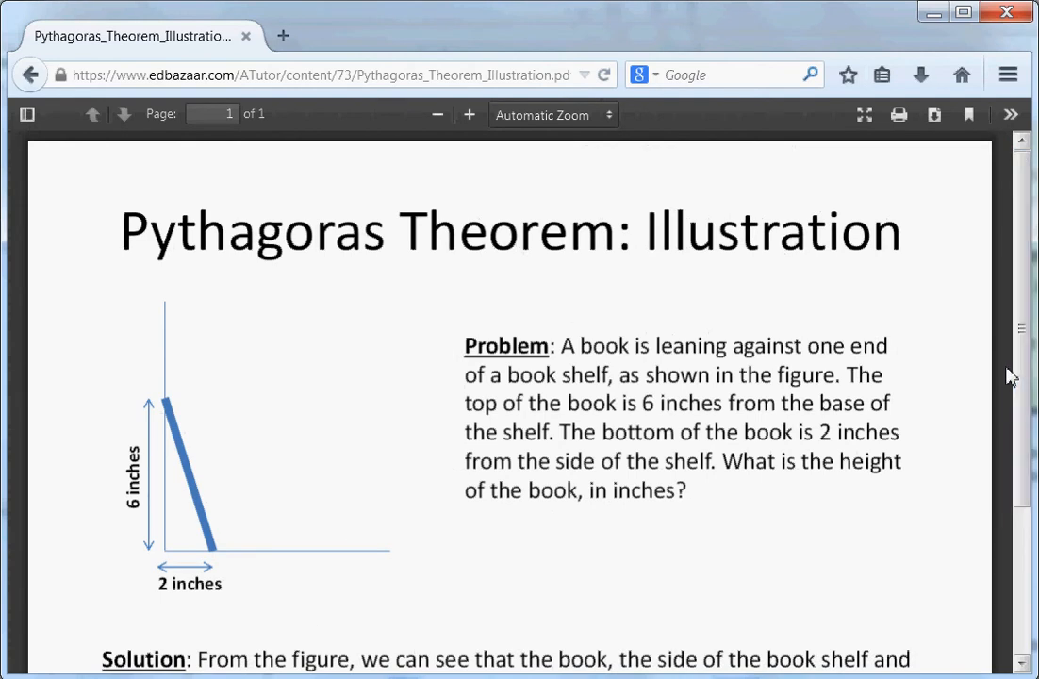
pyautogui.click(29, 75)
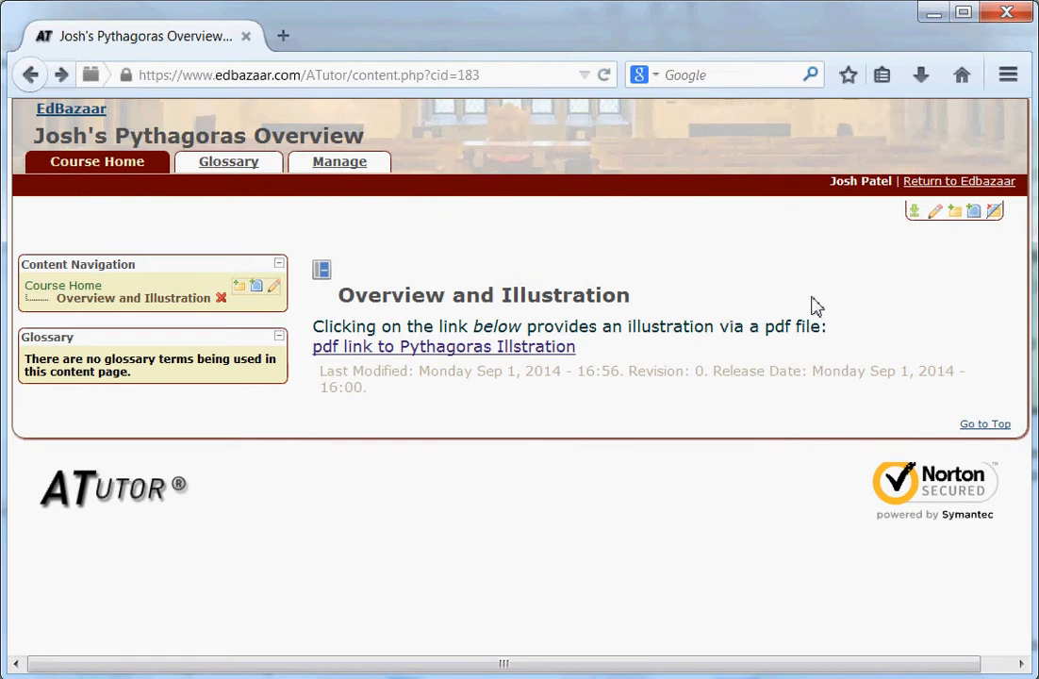
# Return to EdBazaar, revisit the ATutor editor, and come back to the EdContents list.
pyautogui.click(976, 184)
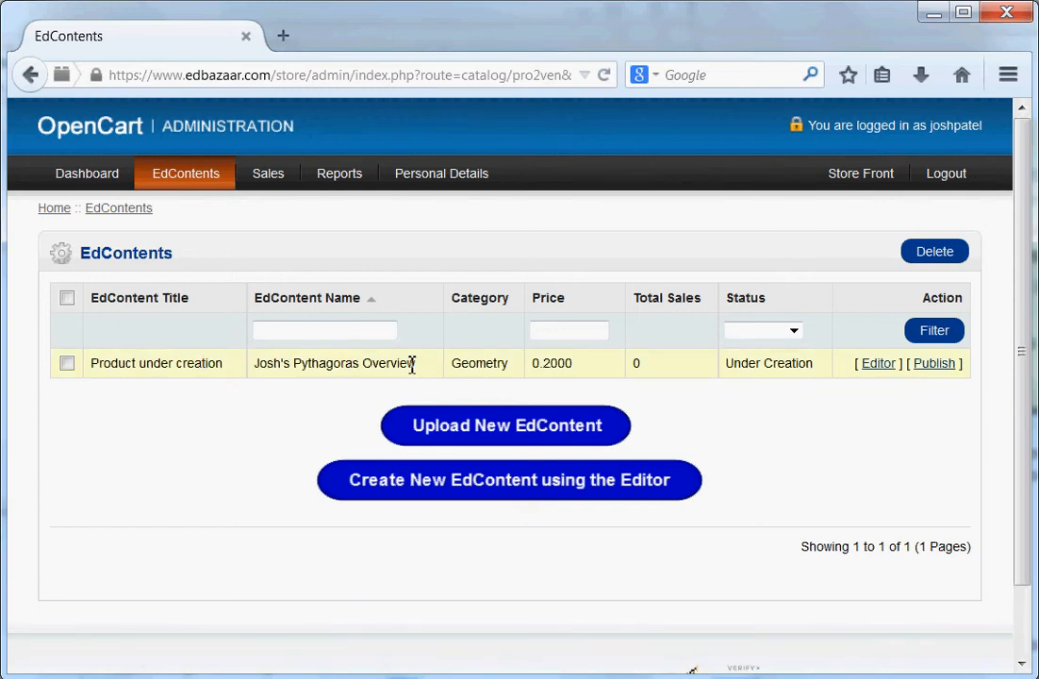
pyautogui.click(878, 364)
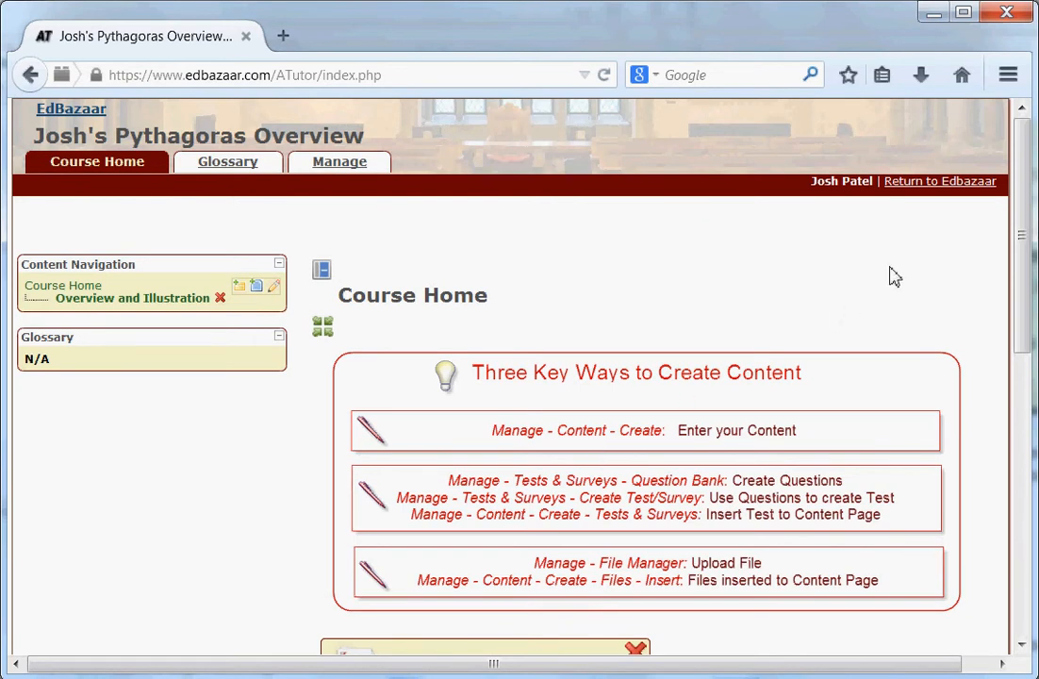
pyautogui.click(932, 193)
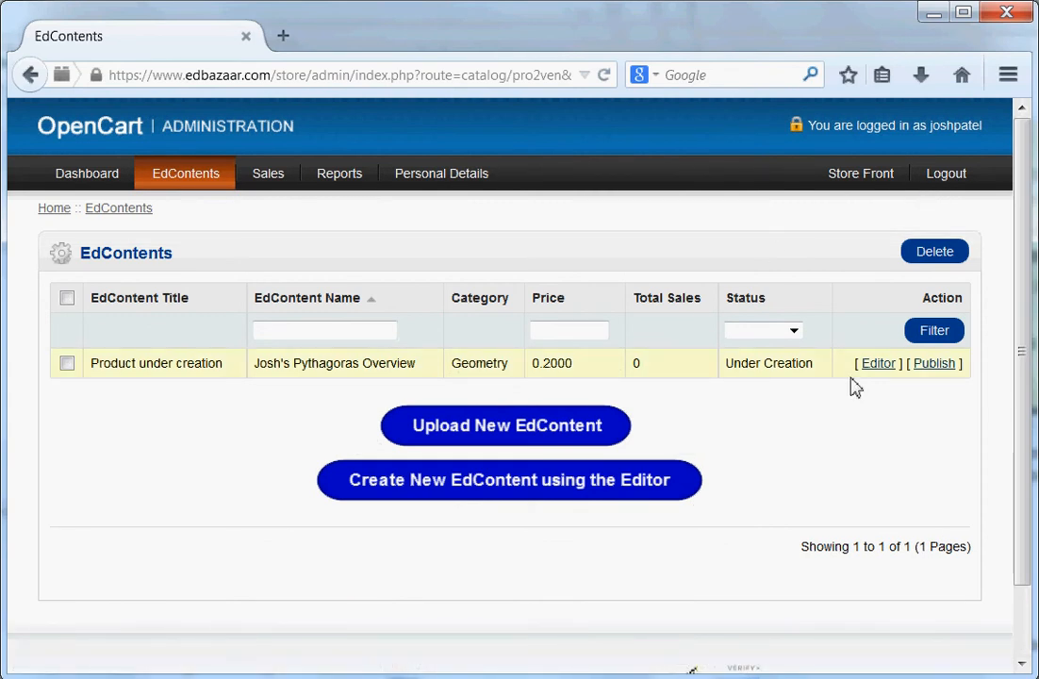
# Publish Josh's Pythagoras Overview so its status becomes Pending Approval.
pyautogui.click(934, 364)
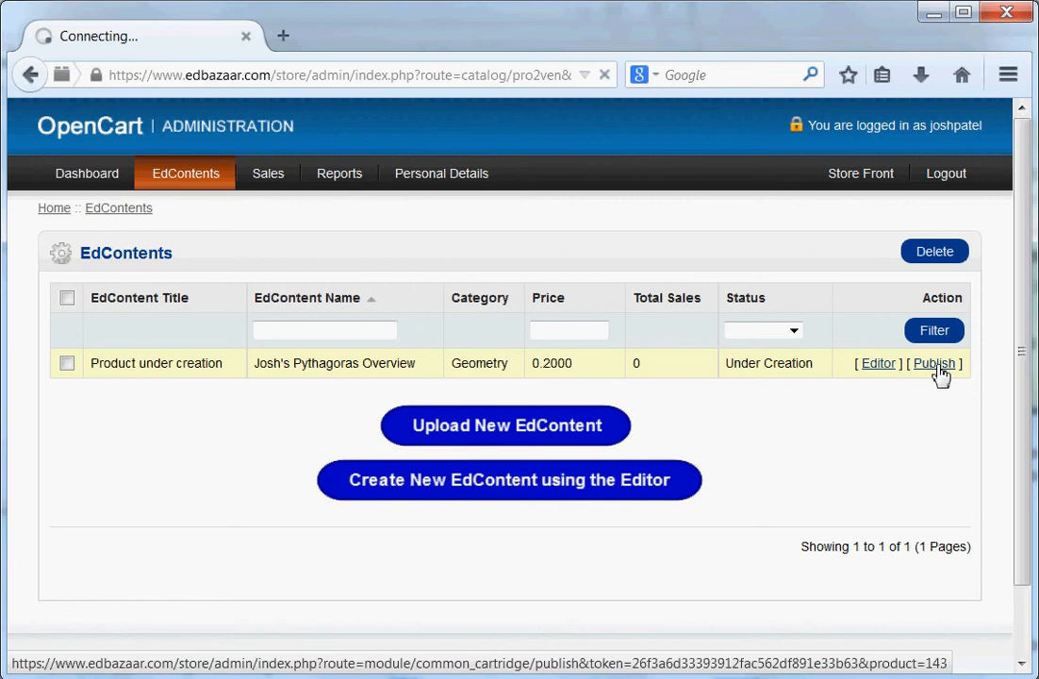
pyautogui.click(67, 363)
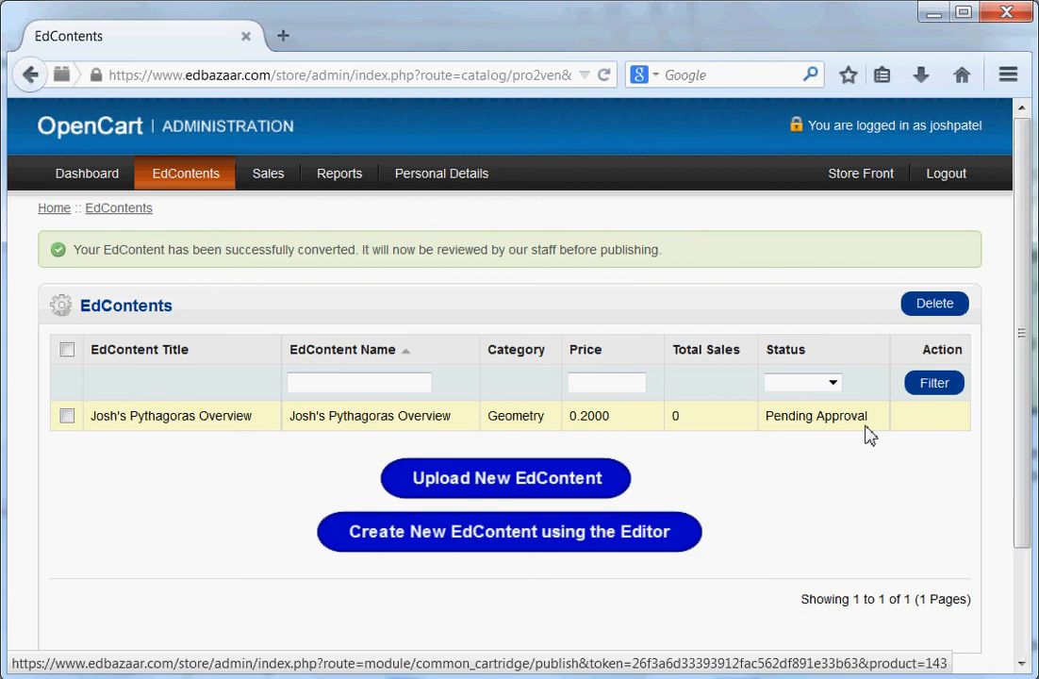
# Log out of the EdBazaar OpenCart administration area.
pyautogui.click(958, 177)
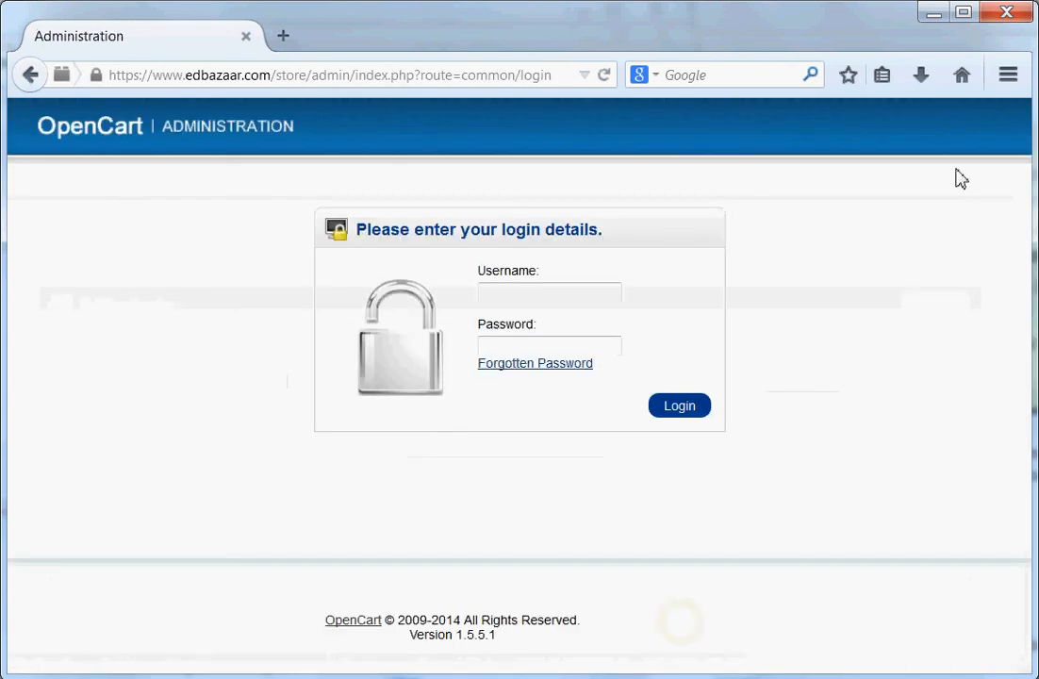